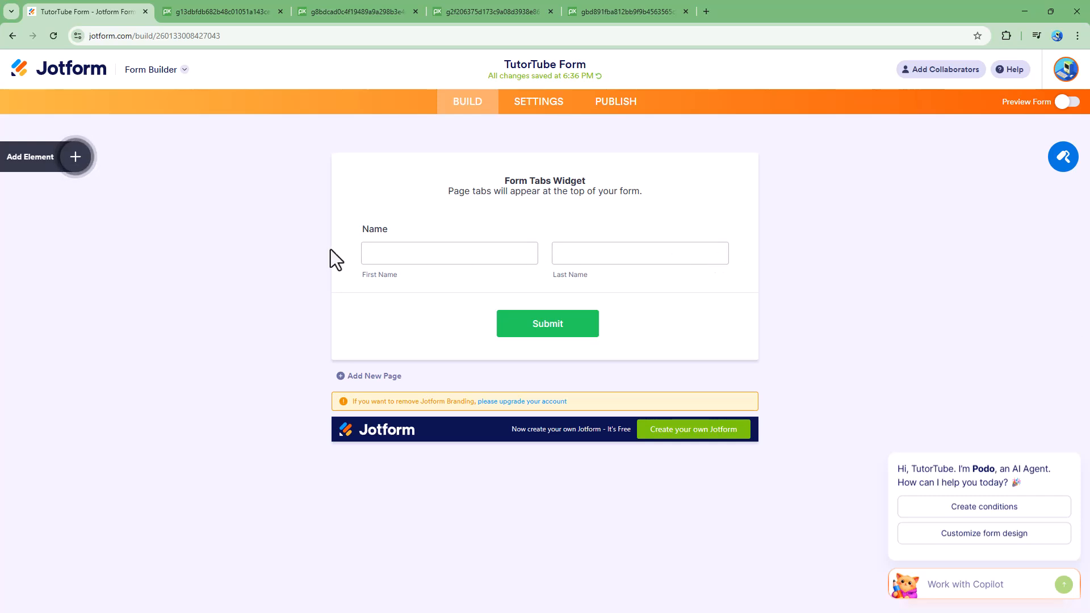
# Step: Add the Image Choices widget to the form below the Name field
pyautogui.click(74, 157)
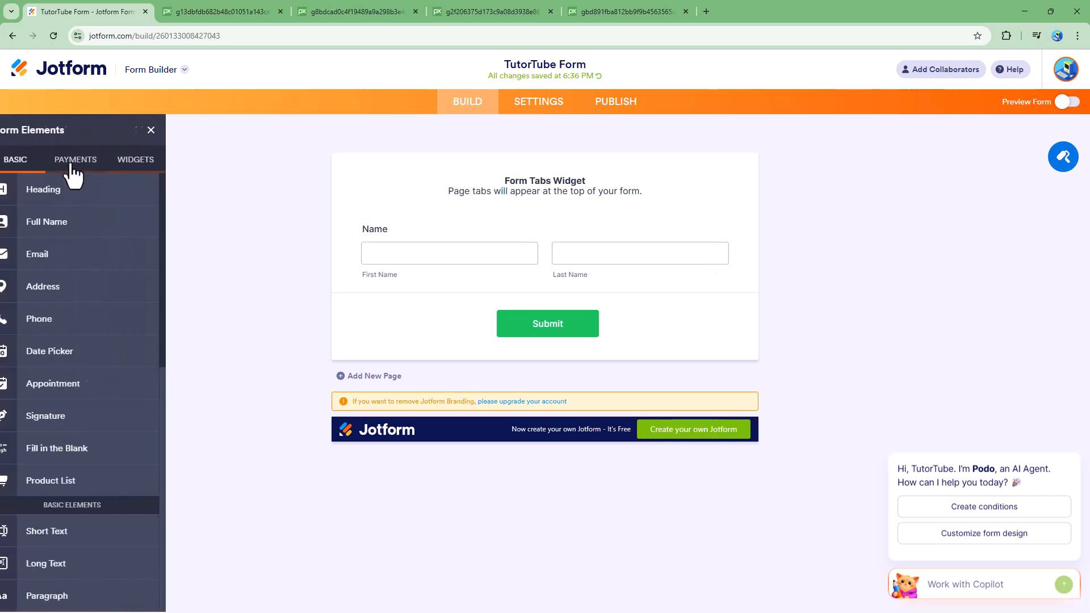
pyautogui.click(148, 166)
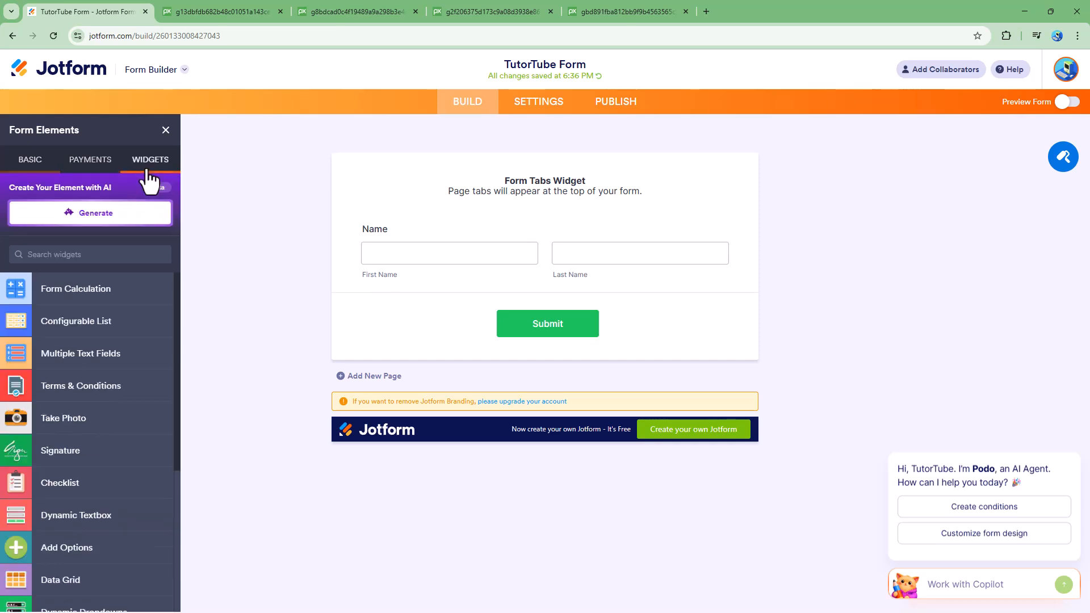
pyautogui.scroll(-10, 99, 341)
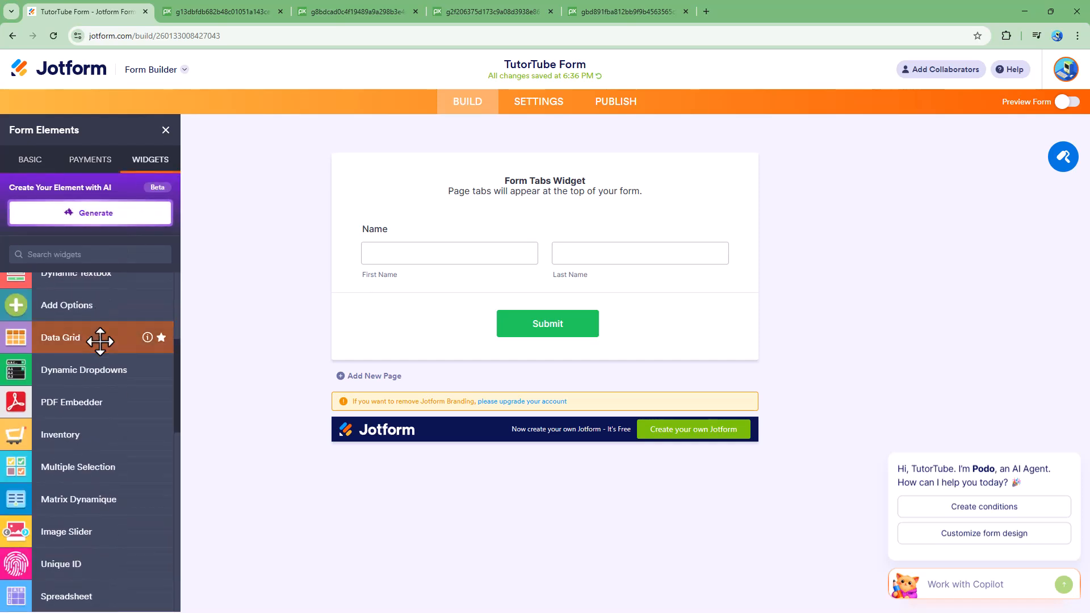
pyautogui.scroll(-5, 100, 341)
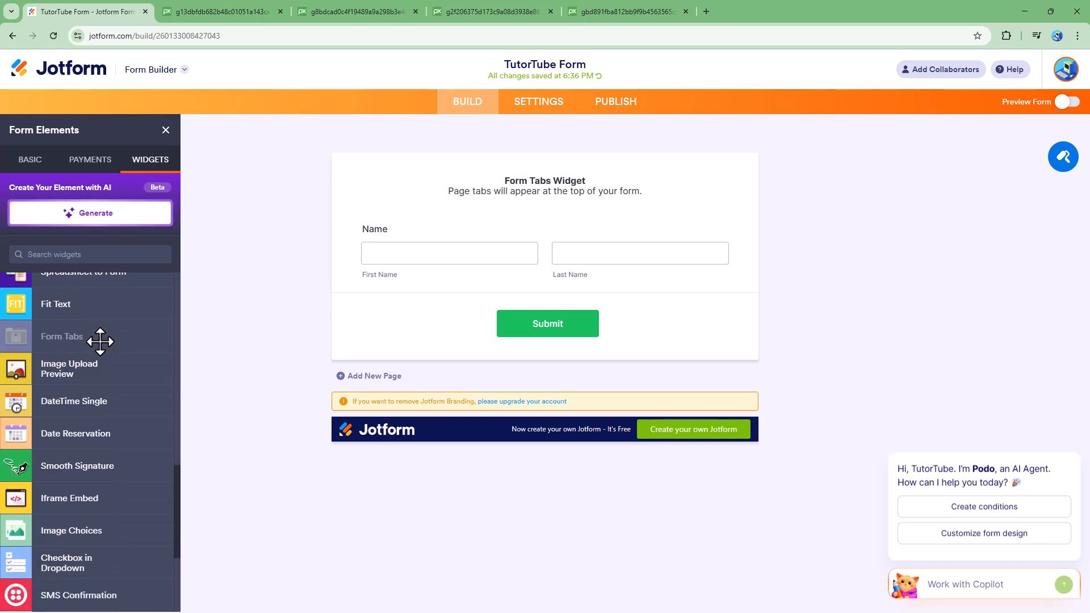
pyautogui.scroll(-2, 127, 360)
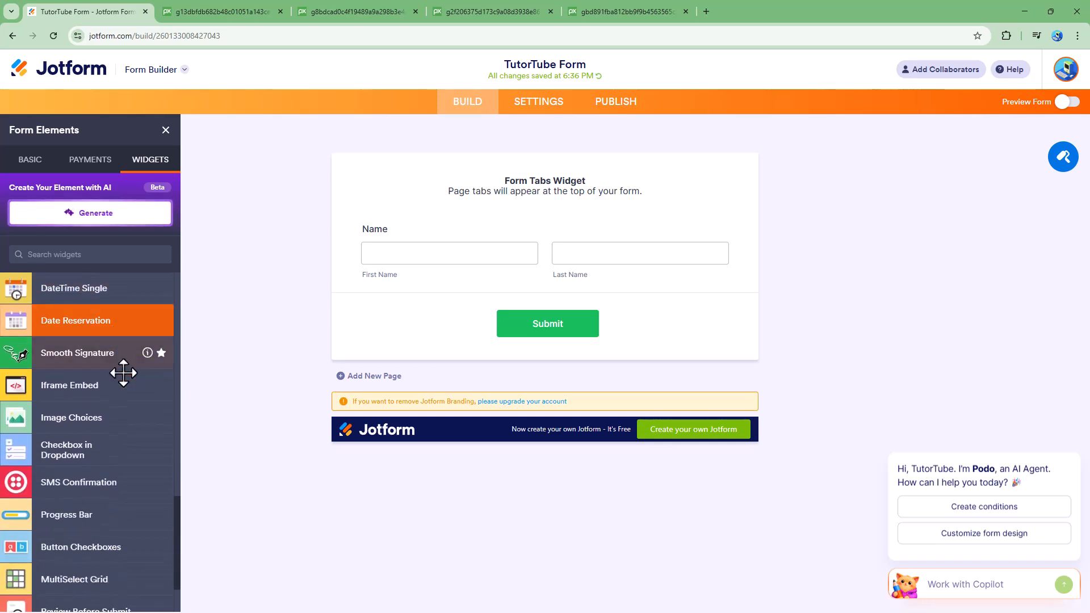
pyautogui.click(90, 418)
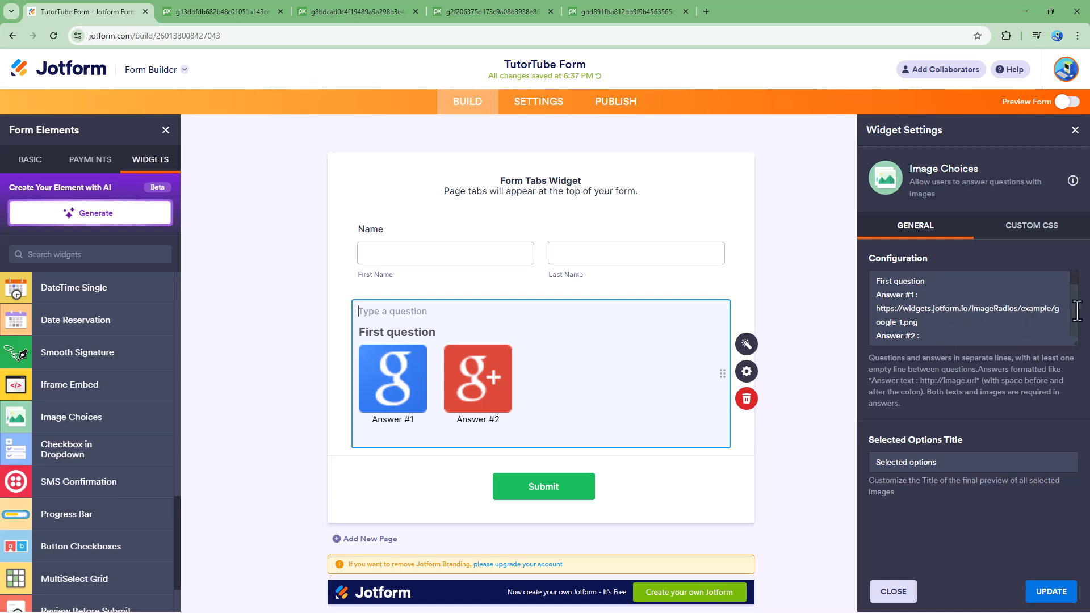
# Step: Select the first question's text in the widget configuration and look through the Pixabay images open in the other browser tabs
pyautogui.scroll(-2, 1018, 305)
pyautogui.scroll(2, 1016, 306)
pyautogui.moveTo(881, 282)
pyautogui.mouseDown()
pyautogui.moveTo(937, 282)
pyautogui.moveTo(873, 279)
pyautogui.mouseUp()
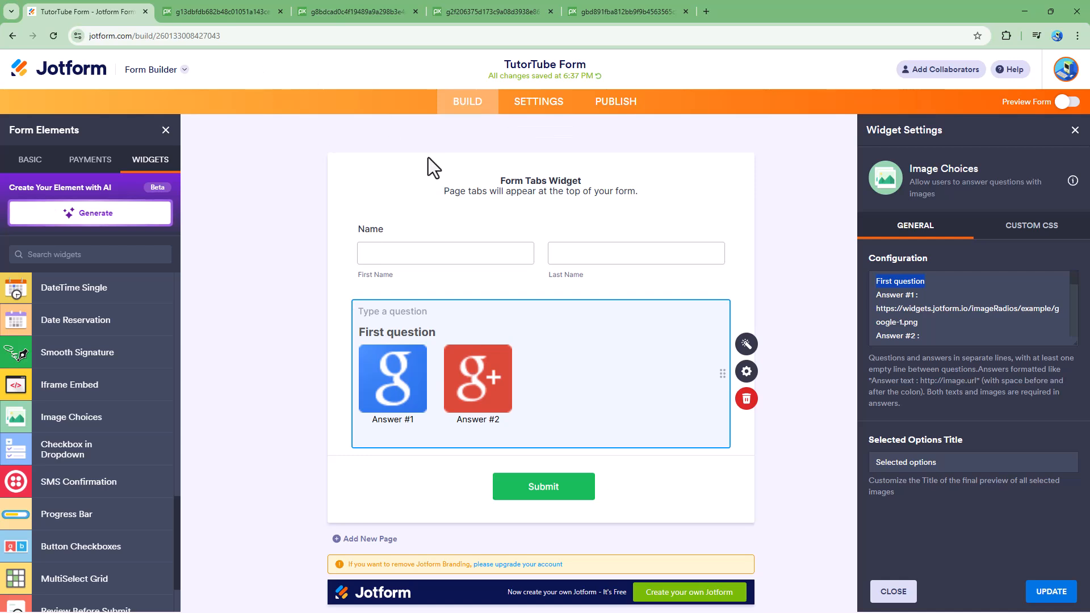
pyautogui.click(184, 2)
pyautogui.click(363, 2)
pyautogui.click(482, 3)
pyautogui.click(630, 4)
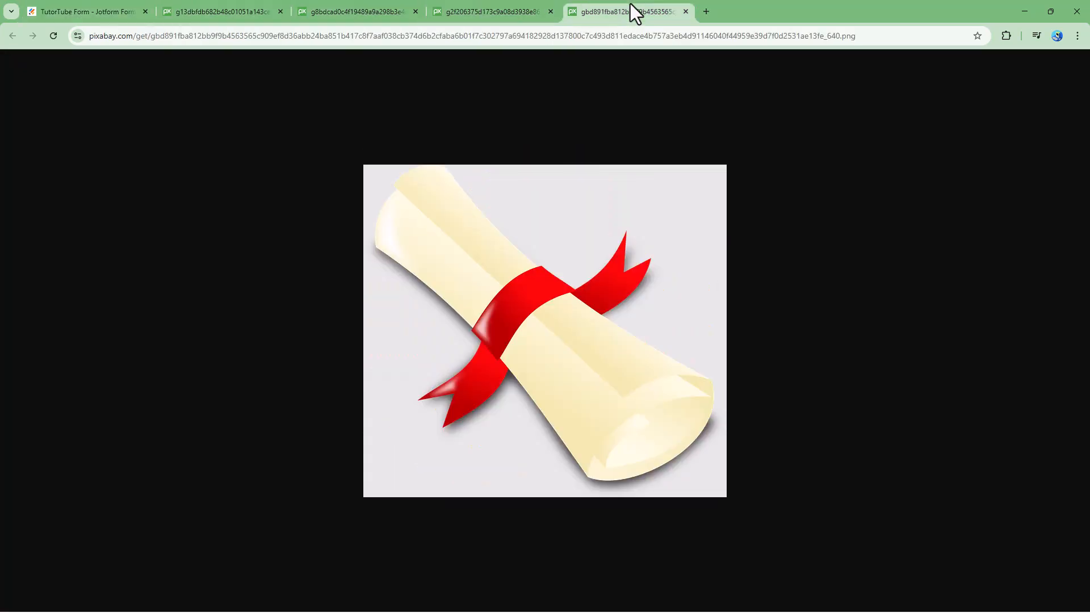
pyautogui.click(460, 3)
pyautogui.click(366, 2)
pyautogui.click(227, 2)
pyautogui.hotkey('ctrl', 'Tab')
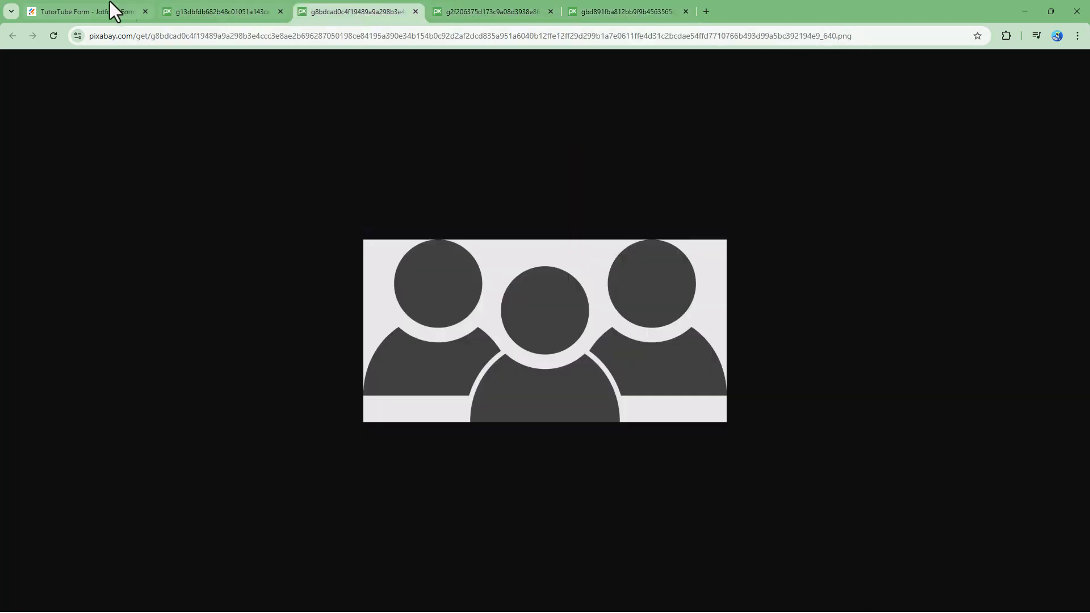
pyautogui.click(125, 4)
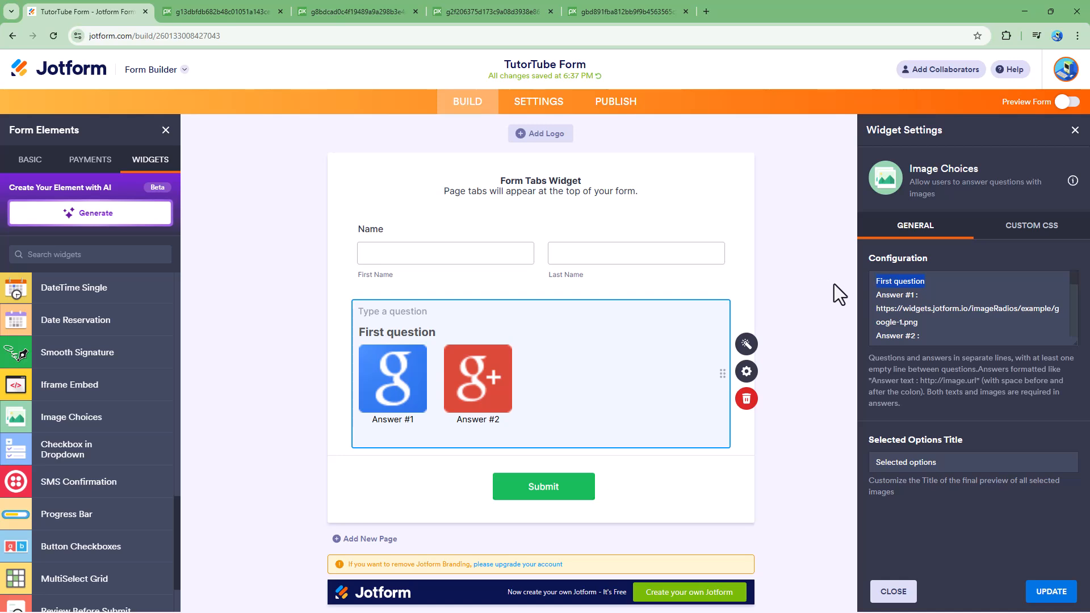
# Step: Replace the selected first question text with "Would you like to Work Individually or in a Group?"
pyautogui.write('Would you like to Wotk A')
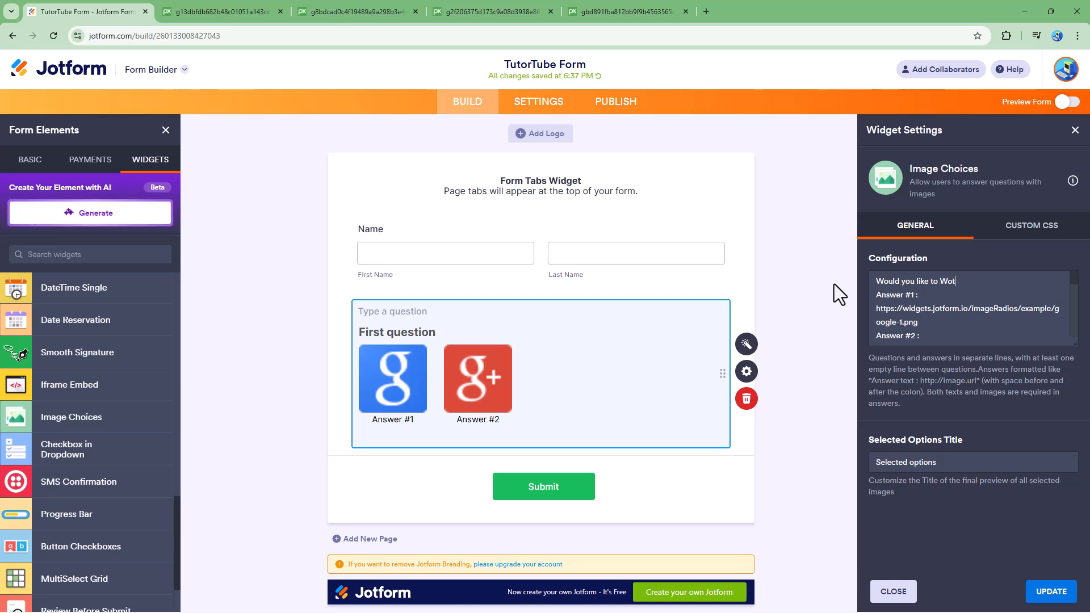
pyautogui.press('BackSpace')
pyautogui.press('BackSpace')
pyautogui.press('BackSpace')
pyautogui.press('BackSpace')
pyautogui.write('rk Individually o')
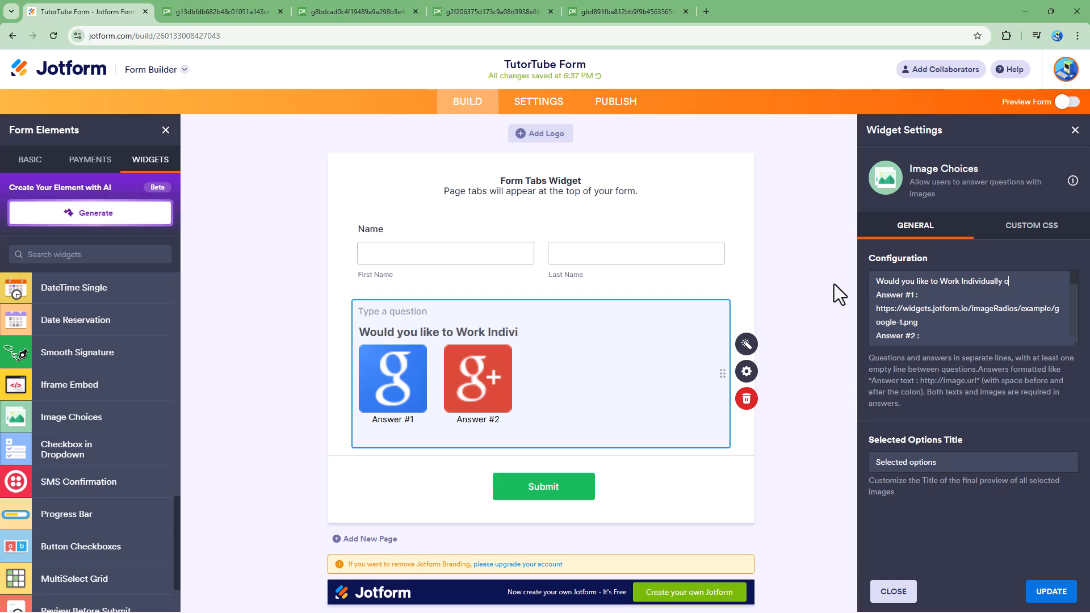
pyautogui.write('r in')
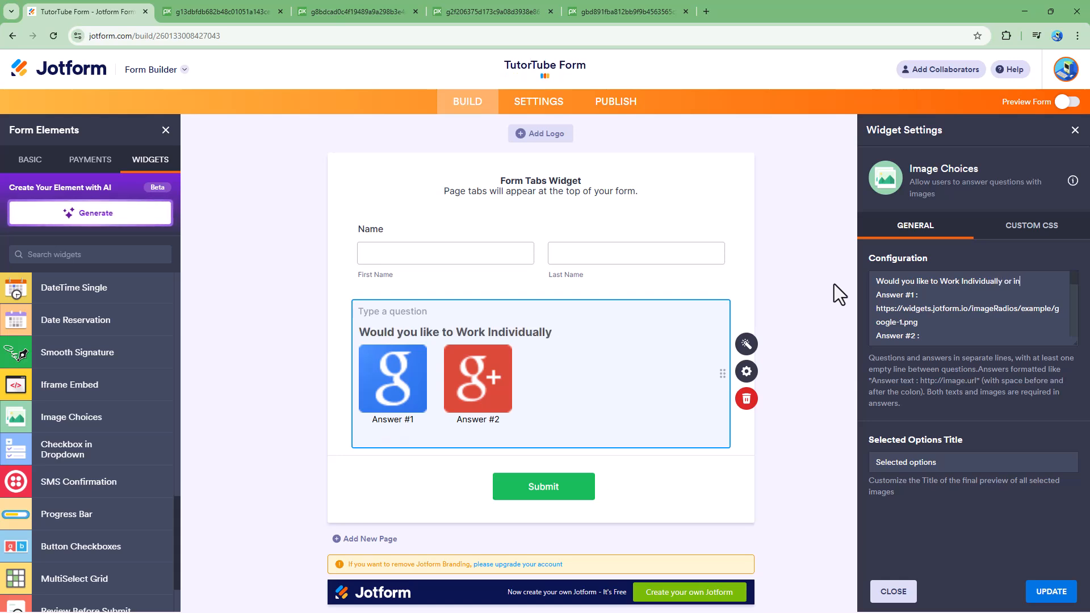
pyautogui.write(' a Grou[')
pyautogui.press('BackSpace')
pyautogui.write('p')
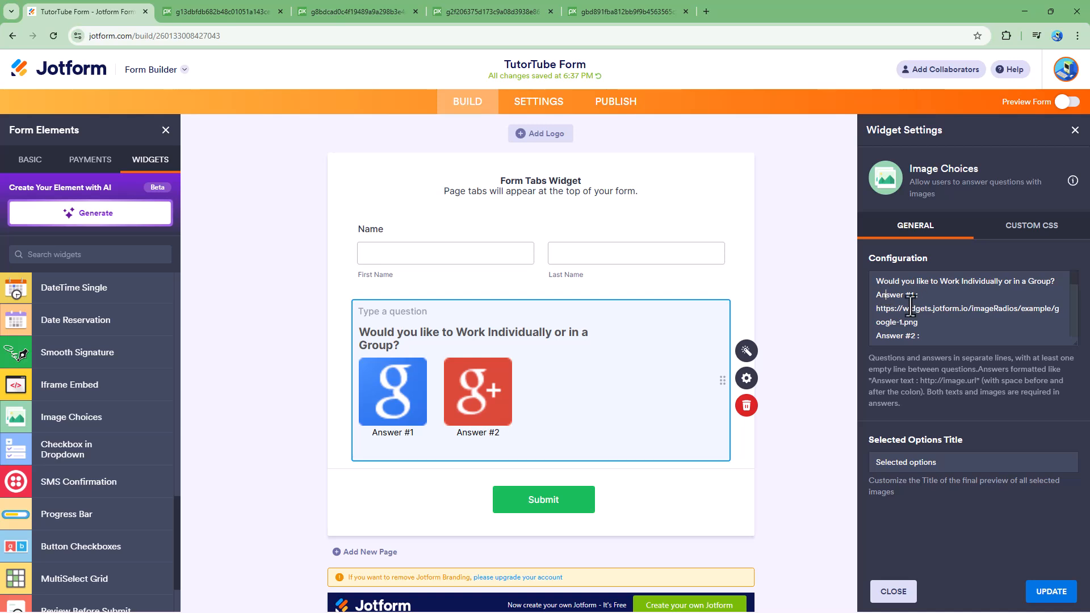
# Step: Replace Answer #1's image URL with the address of the blue single-person Pixabay image
pyautogui.scroll(-1, 902, 313)
pyautogui.scroll(1, 914, 317)
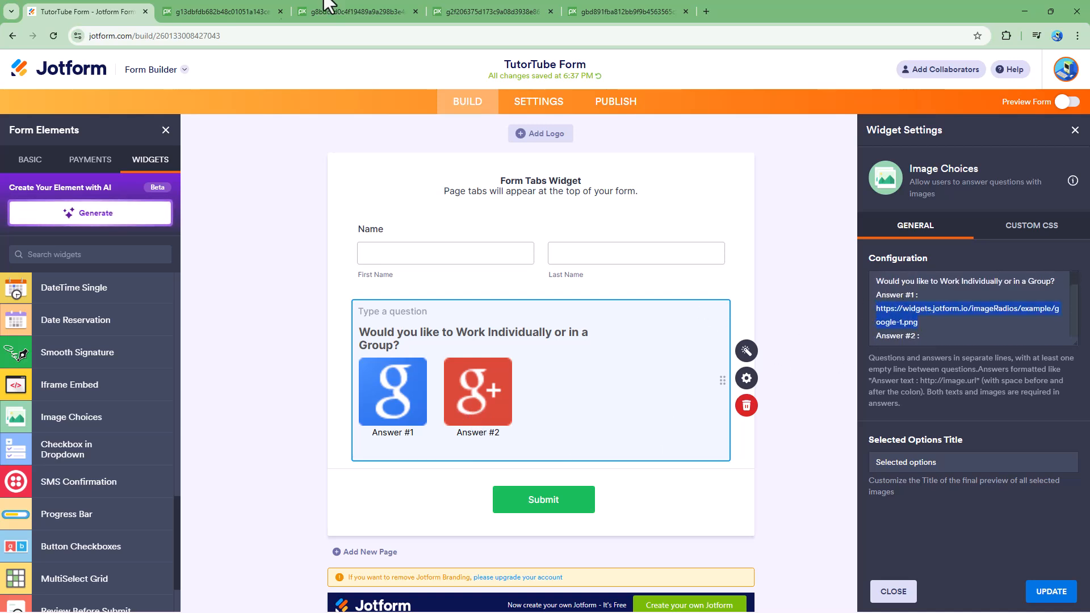
pyautogui.click(233, 7)
pyautogui.click(334, 37)
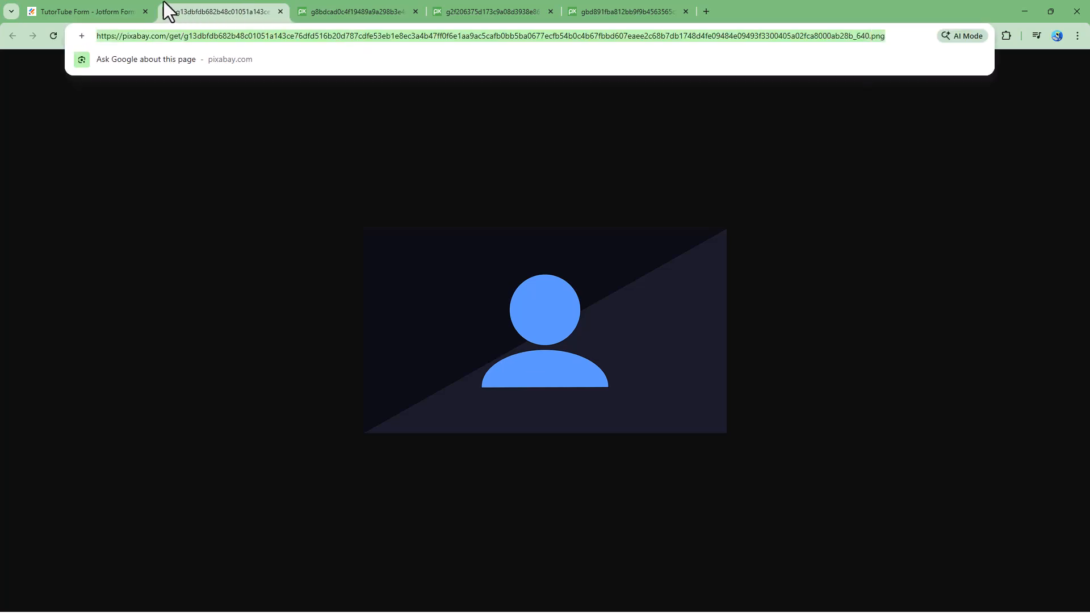
pyautogui.hotkey('ctrl', 'c')
pyautogui.click(111, 11)
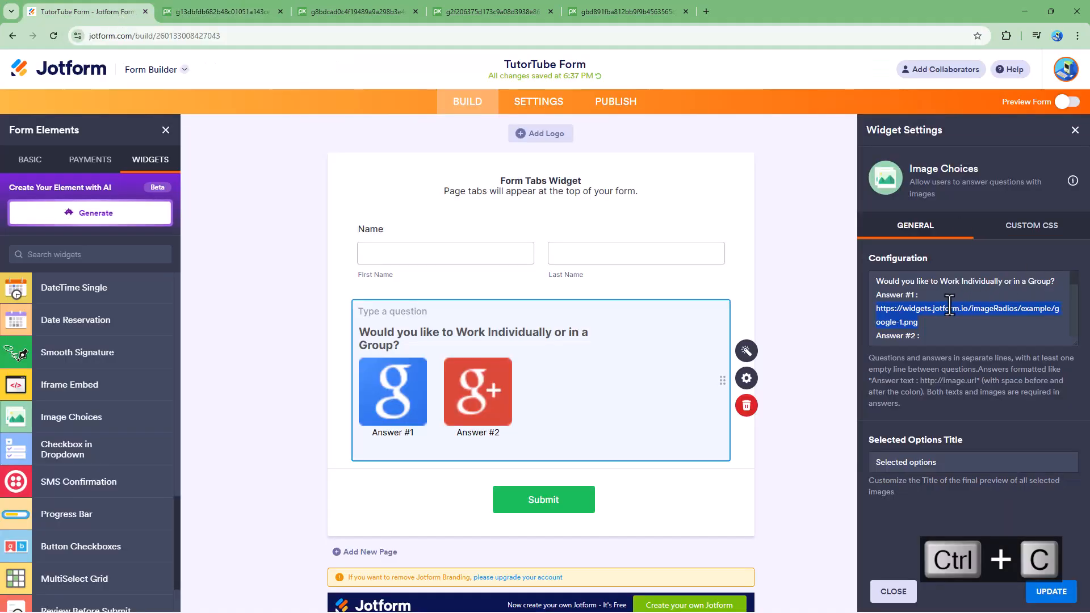
pyautogui.hotkey('ctrl', 'v')
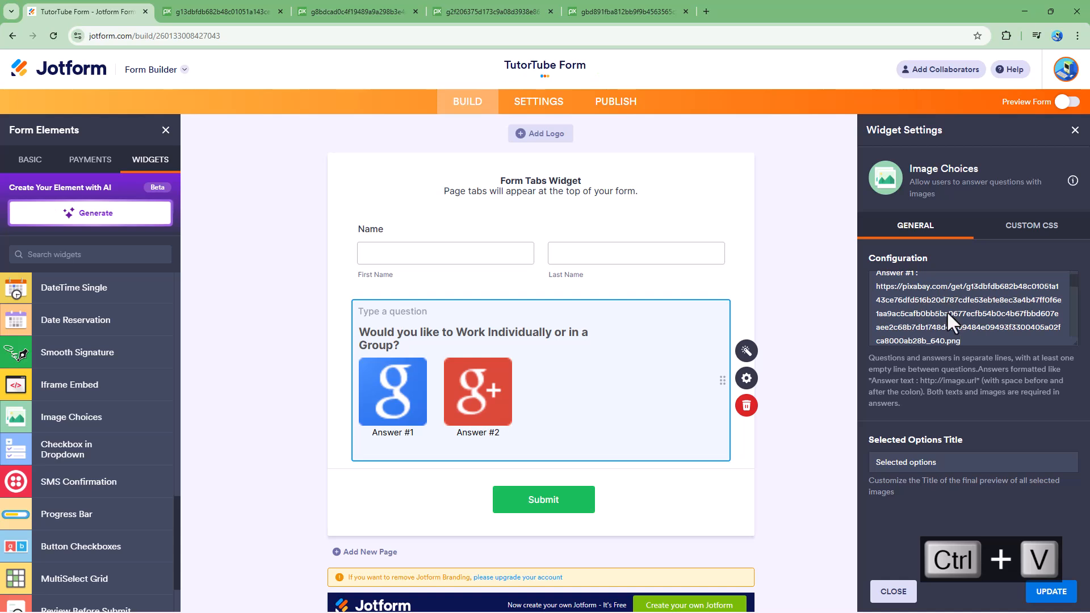
# Step: Replace Answer #2's image URL with the address of the three-person group Pixabay image
pyautogui.scroll(-2, 946, 311)
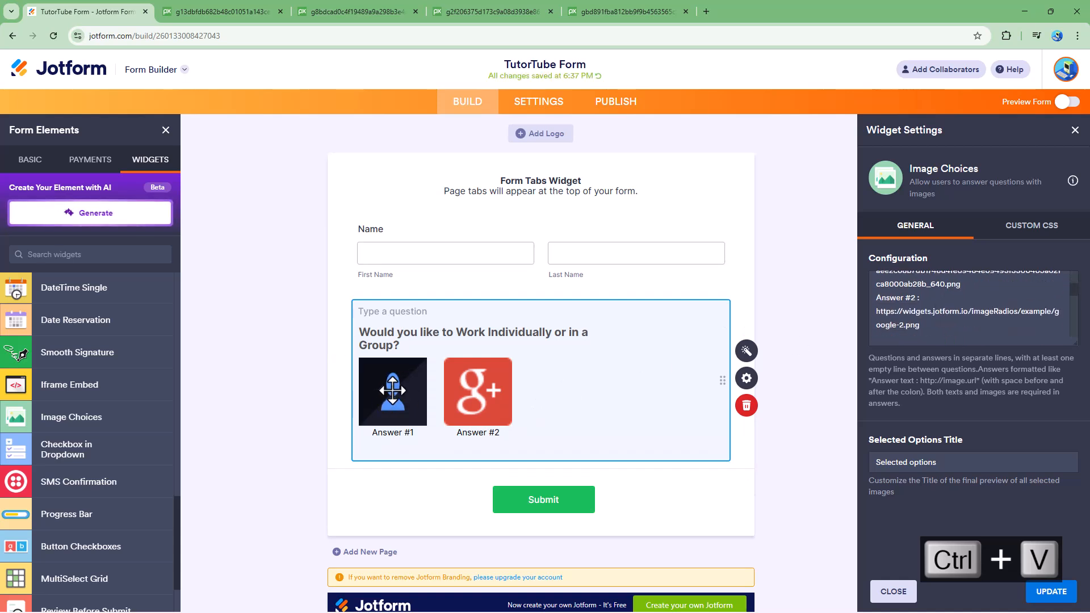
pyautogui.click(177, 5)
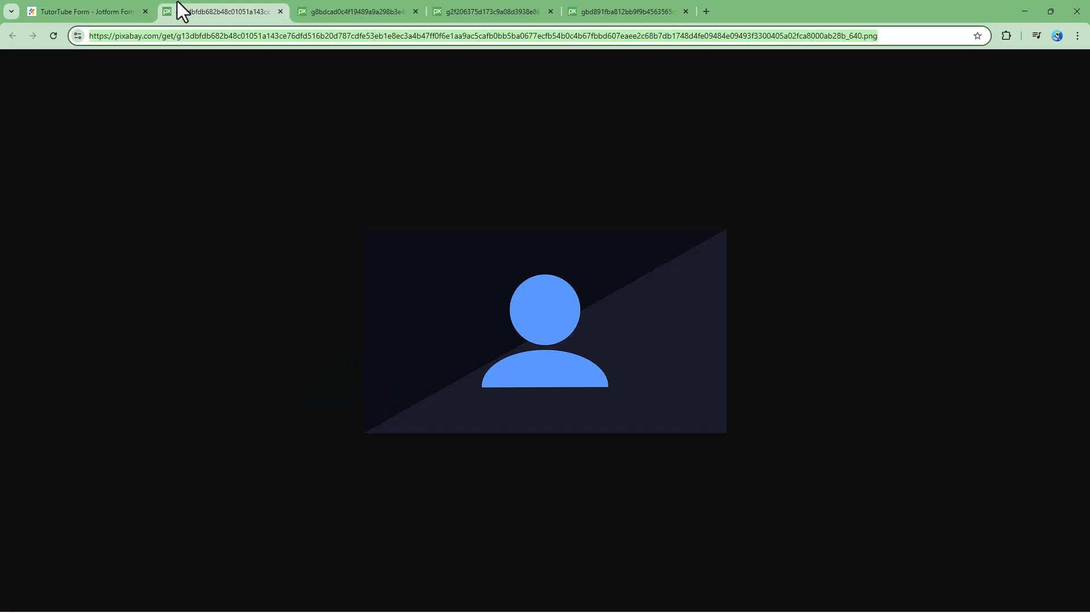
pyautogui.click(313, 7)
pyautogui.doubleClick(311, 35)
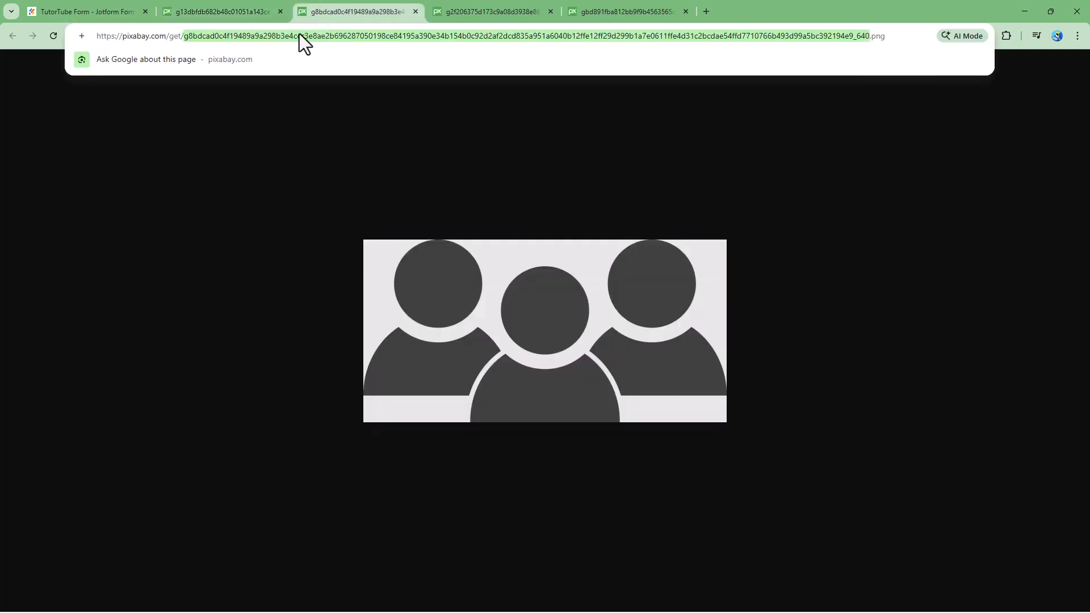
pyautogui.hotkey('ctrl', 'c')
pyautogui.click(138, 7)
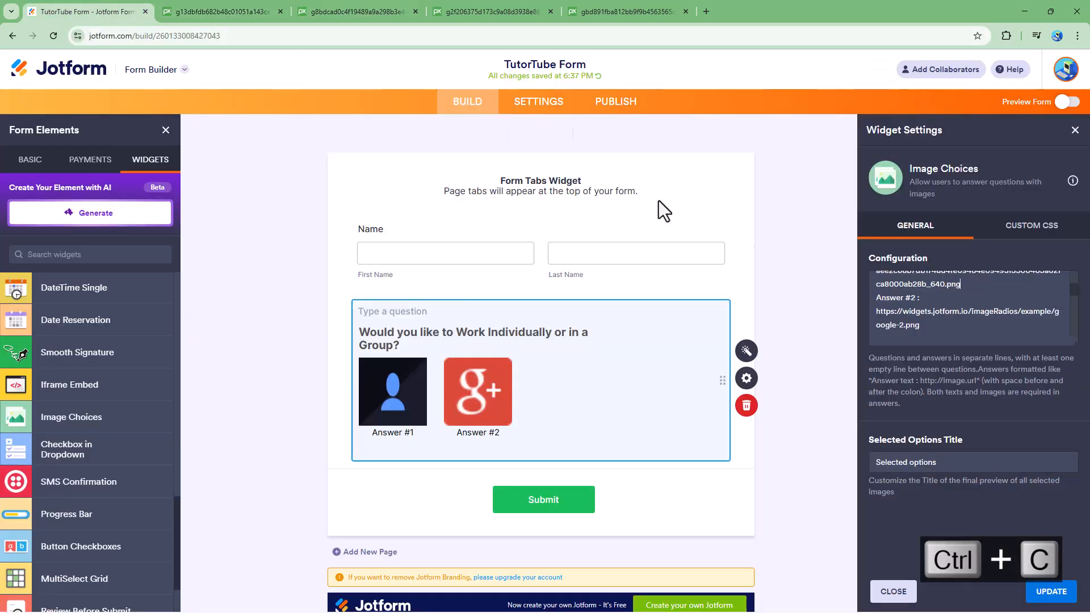
pyautogui.moveTo(920, 326); pyautogui.dragTo(878, 312)
pyautogui.hotkey('ctrl', 'v')
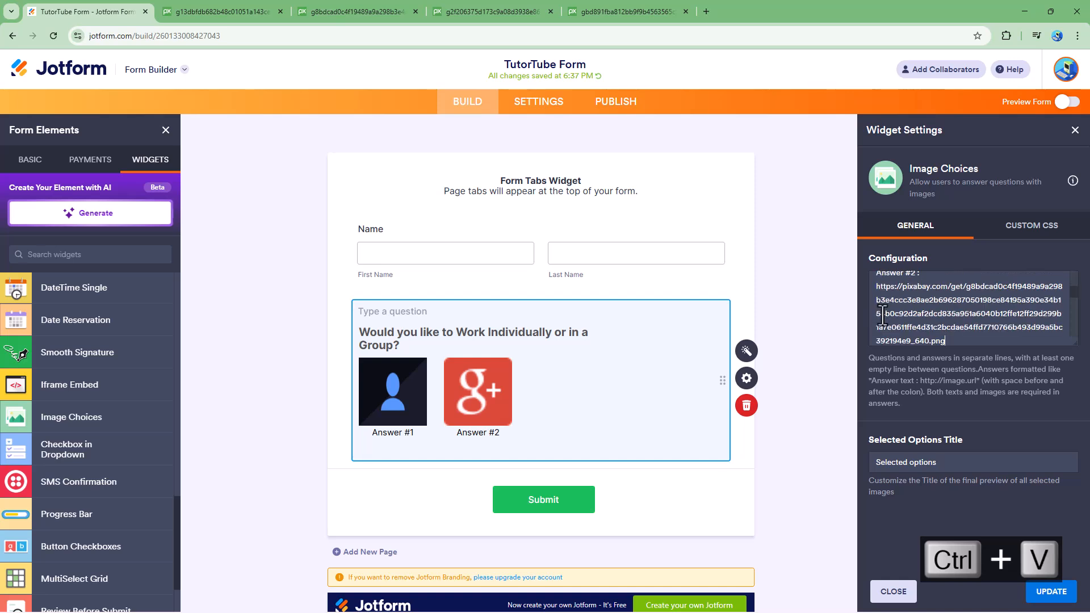
# Step: Rename the two answers in the widget configuration to "Single" and "Group"
pyautogui.scroll(2, 905, 309)
pyautogui.scroll(3, 907, 329)
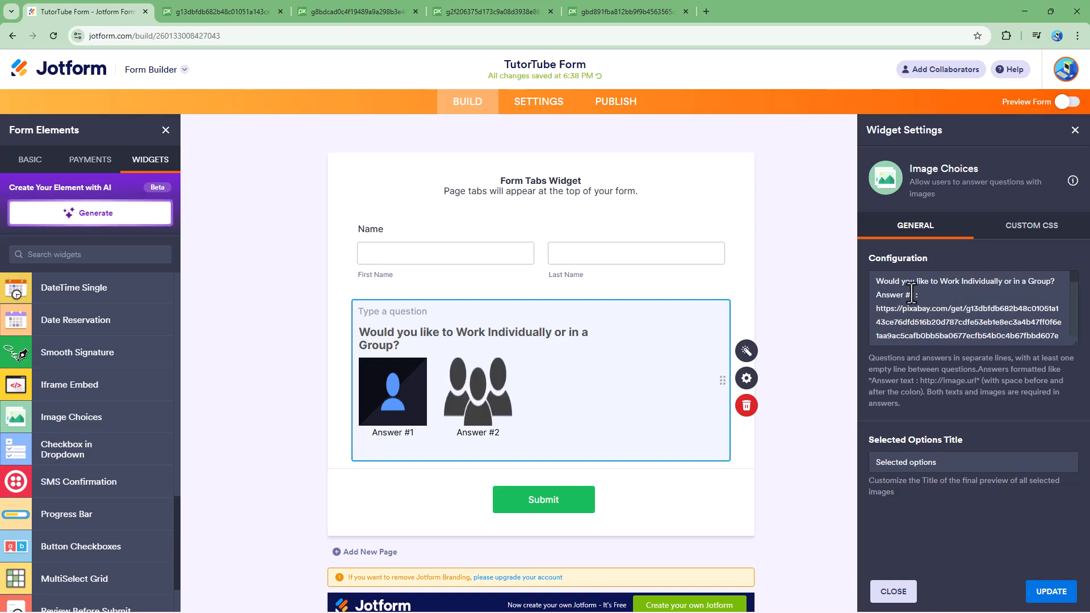
pyautogui.write('ingle')
pyautogui.scroll(-3, 964, 327)
pyautogui.scroll(3, 910, 309)
pyautogui.moveTo(895, 323); pyautogui.dragTo(872, 323)
pyautogui.write('Group :')
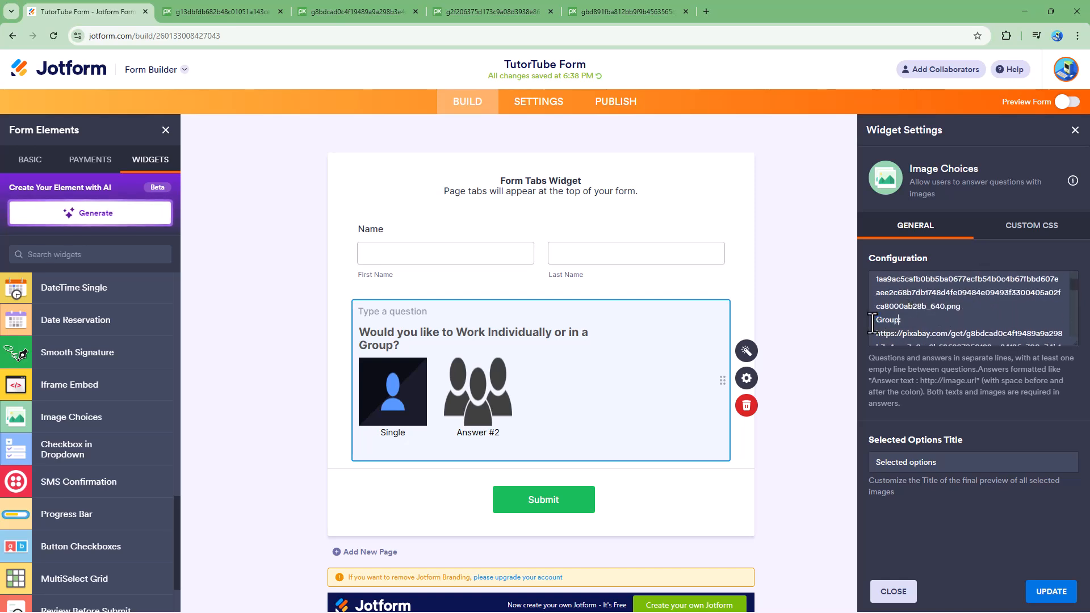
# Step: Duplicate the whole question block with its answers below the original in the configuration, separated by an empty line
pyautogui.scroll(-5, 950, 316)
pyautogui.scroll(1, 949, 317)
pyautogui.moveTo(872, 301); pyautogui.dragTo(959, 313)
pyautogui.hotkey('ctrl', 'v')
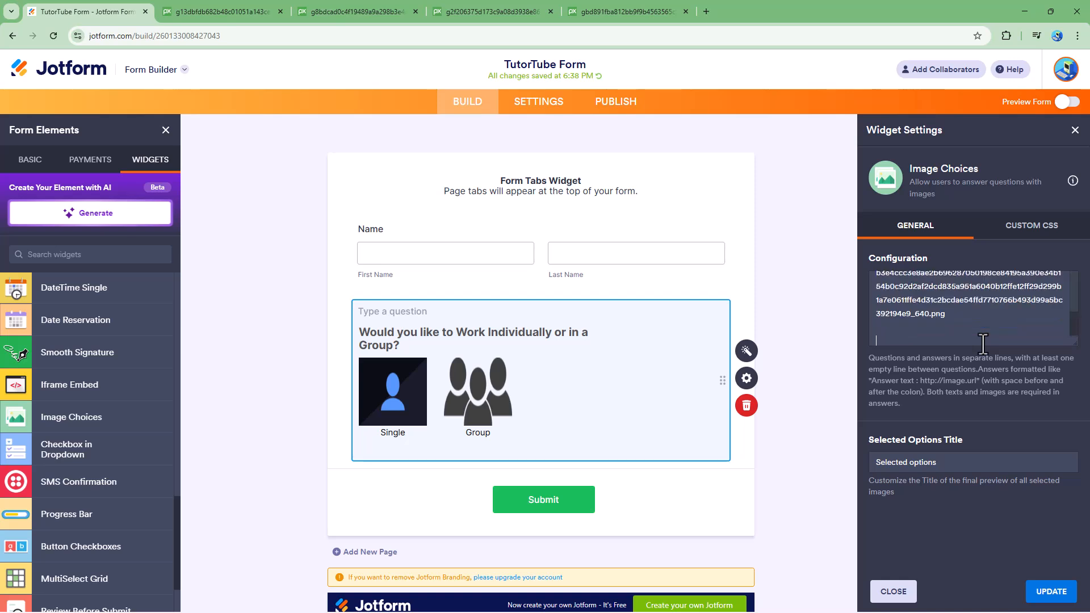
pyautogui.moveTo(964, 316); pyautogui.dragTo(886, 312)
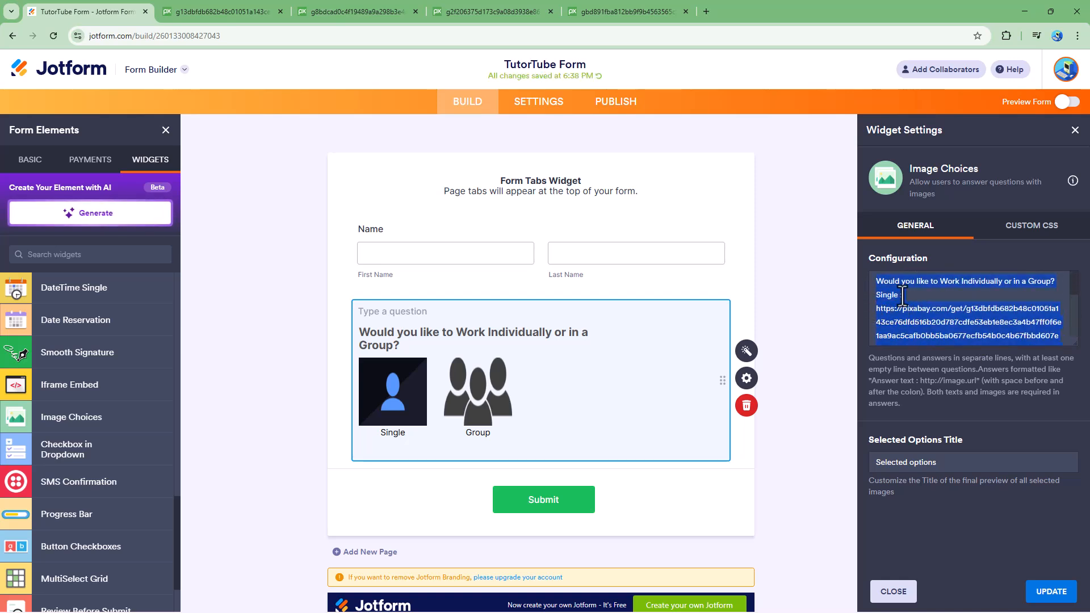
pyautogui.hotkey('ctrl', 'c')
pyautogui.scroll(-2, 908, 296)
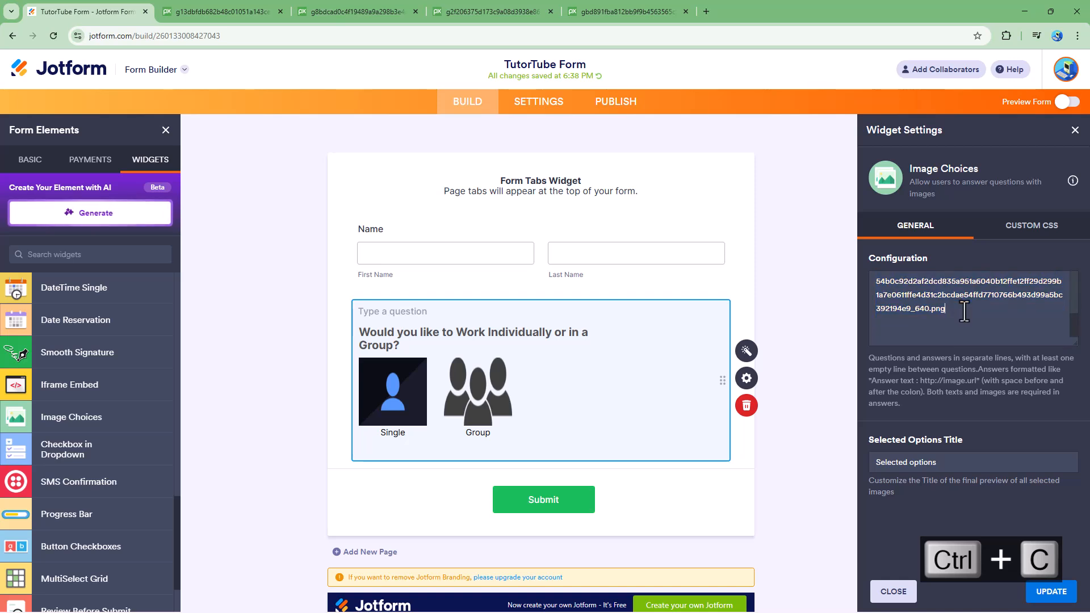
pyautogui.hotkey('ctrl', 'v')
pyautogui.scroll(5, 964, 311)
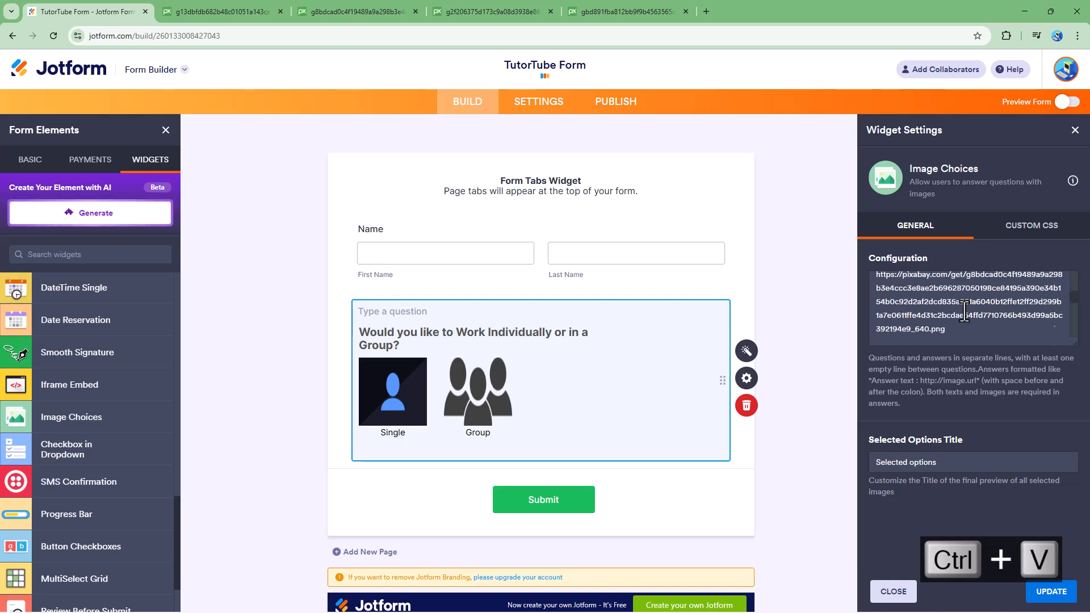
# Step: Change the duplicated block's question to "What would you prefer?", after checking the camera and diploma images in the other tabs
pyautogui.tripleClick(913, 295)
pyautogui.click(462, 7)
pyautogui.click(585, 6)
pyautogui.click(427, 5)
pyautogui.click(142, 3)
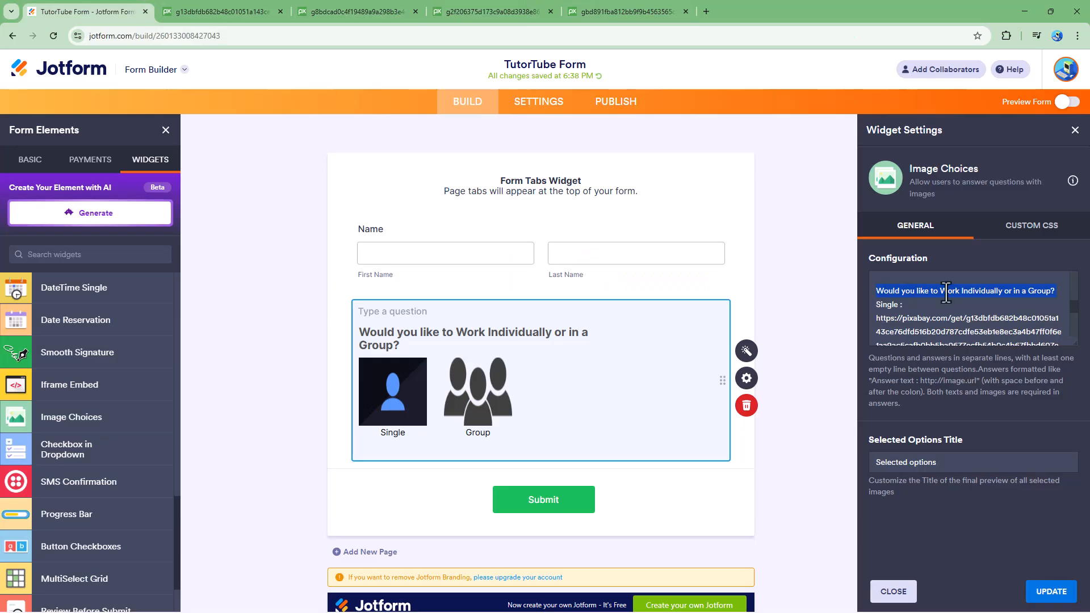
pyautogui.write('What would you p[referSingle :')
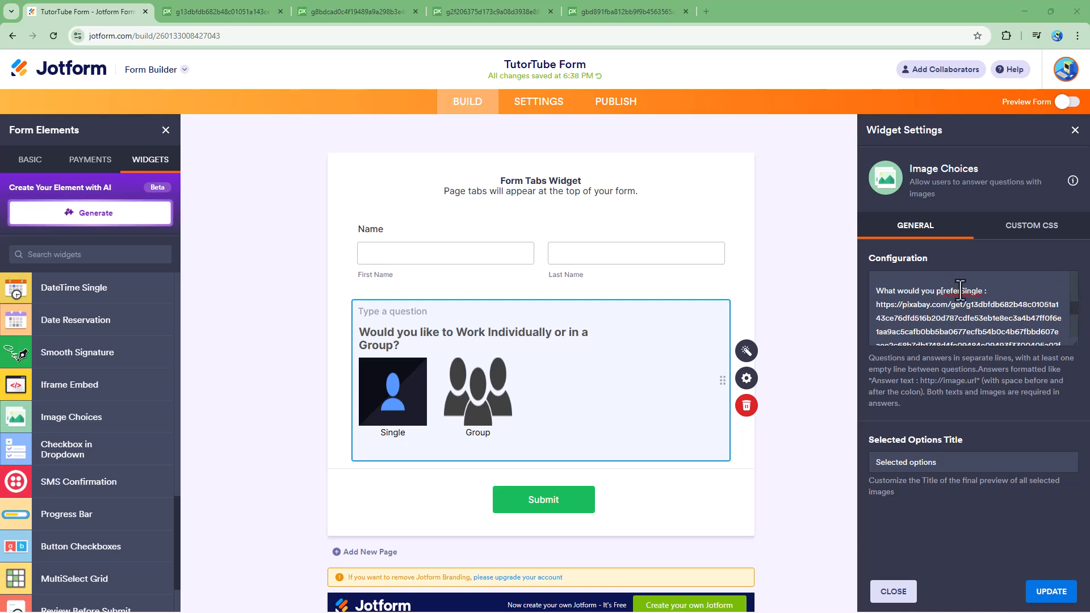
pyautogui.press('Return')
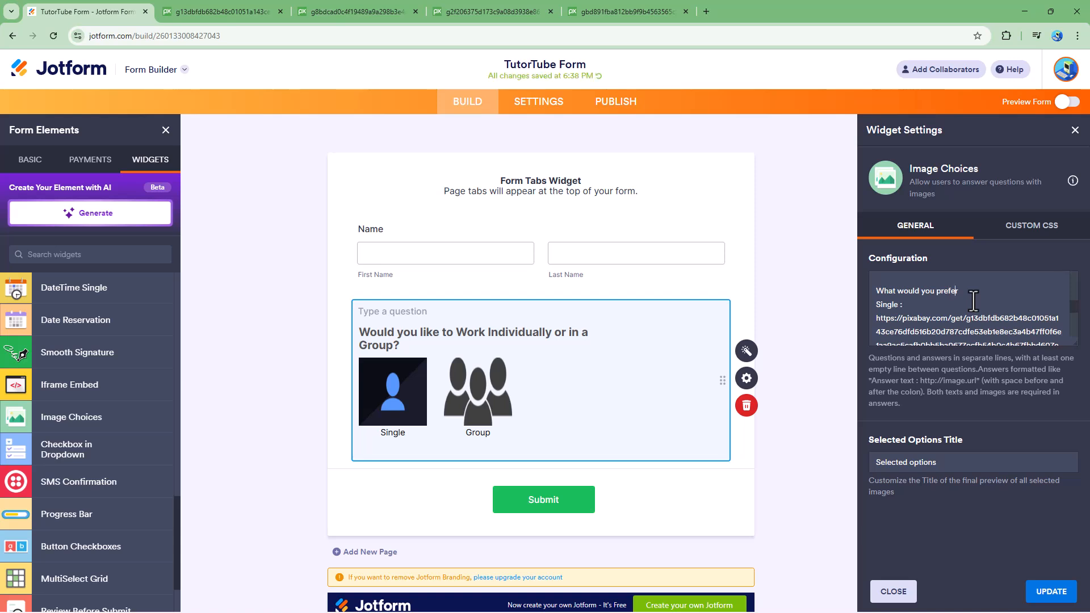
# Step: Rename the second question's first answer to "Casual Net Surfing"
pyautogui.moveTo(898, 305); pyautogui.dragTo(874, 306)
pyautogui.write('Instan')
pyautogui.press('BackSpace')
pyautogui.press('BackSpace')
pyautogui.press('BackSpace')
pyautogui.press('BackSpace')
pyautogui.press('BackSpace')
pyautogui.press('BackSpace')
pyautogui.press('BackSpace')
pyautogui.write('Casual Net Surfing')
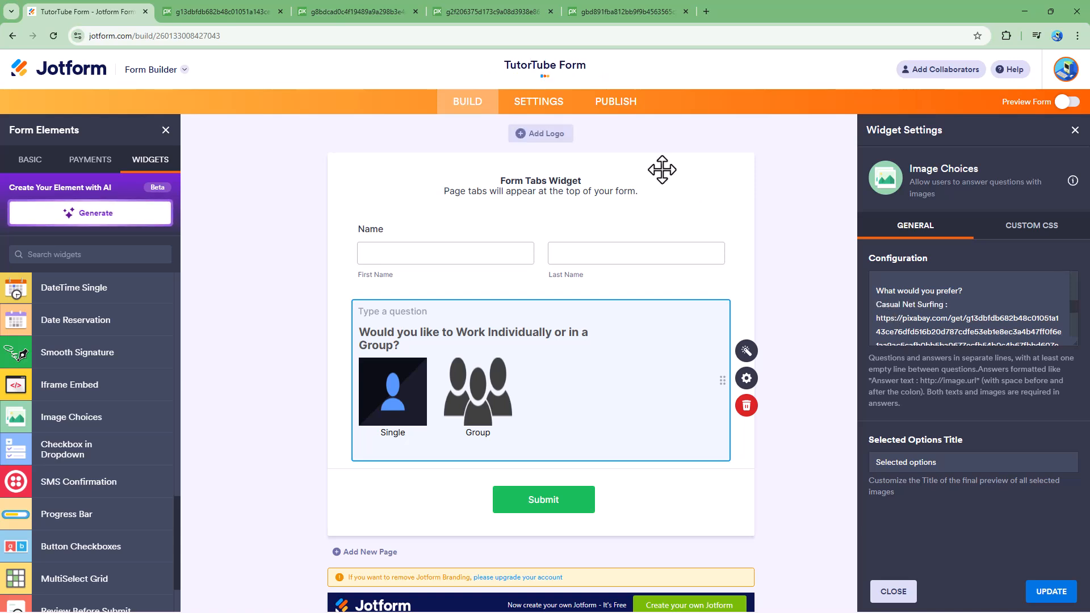
# Step: Replace the Casual Net Surfing answer's image URL with the address of the camera icon Pixabay image
pyautogui.click(343, 4)
pyautogui.click(490, 3)
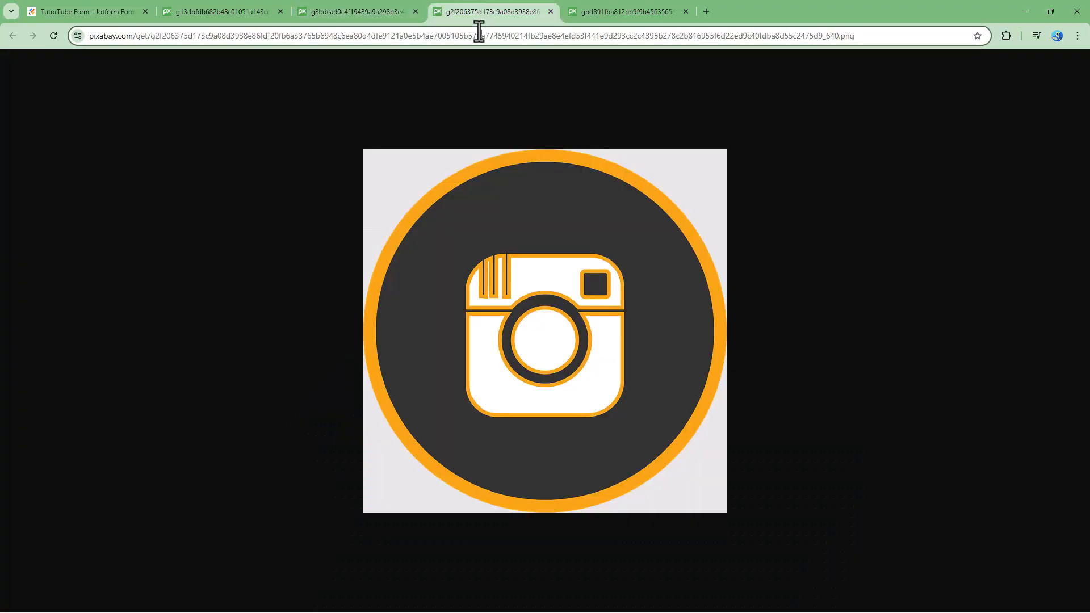
pyautogui.click(479, 31)
pyautogui.hotkey('ctrl', 'c')
pyautogui.click(85, 12)
pyautogui.moveTo(880, 313); pyautogui.dragTo(987, 316)
pyautogui.hotkey('ctrl', 'v')
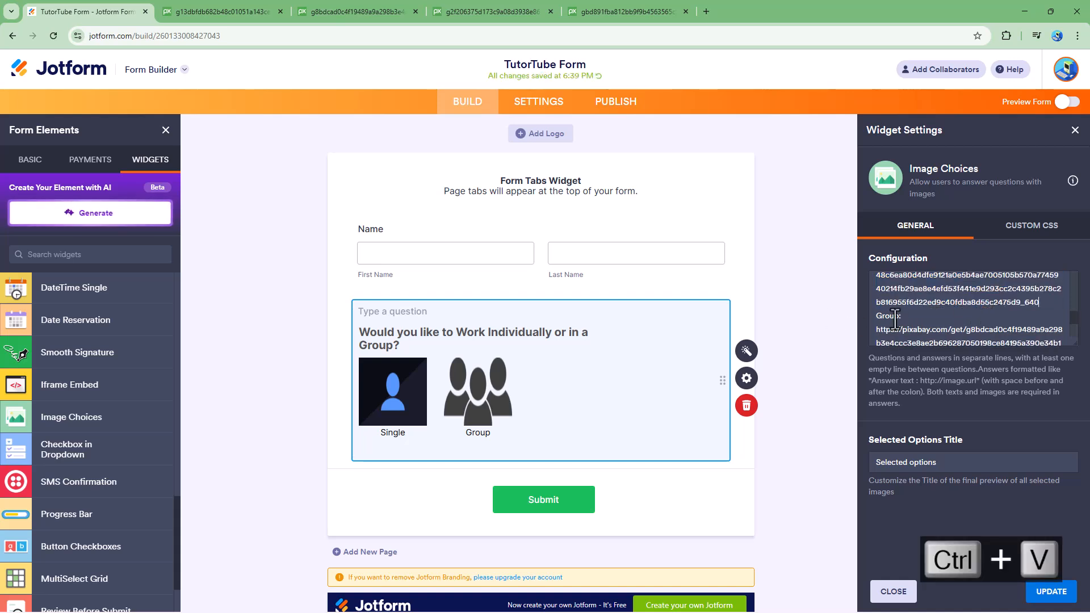
# Step: Rename the second question's second answer to "Educational Material" and replace its image URL with the address of the diploma Pixabay image
pyautogui.moveTo(897, 316); pyautogui.dragTo(870, 316)
pyautogui.write('Educational Material')
pyautogui.click(619, 12)
pyautogui.click(603, 35)
pyautogui.hotkey('ctrl', 'c')
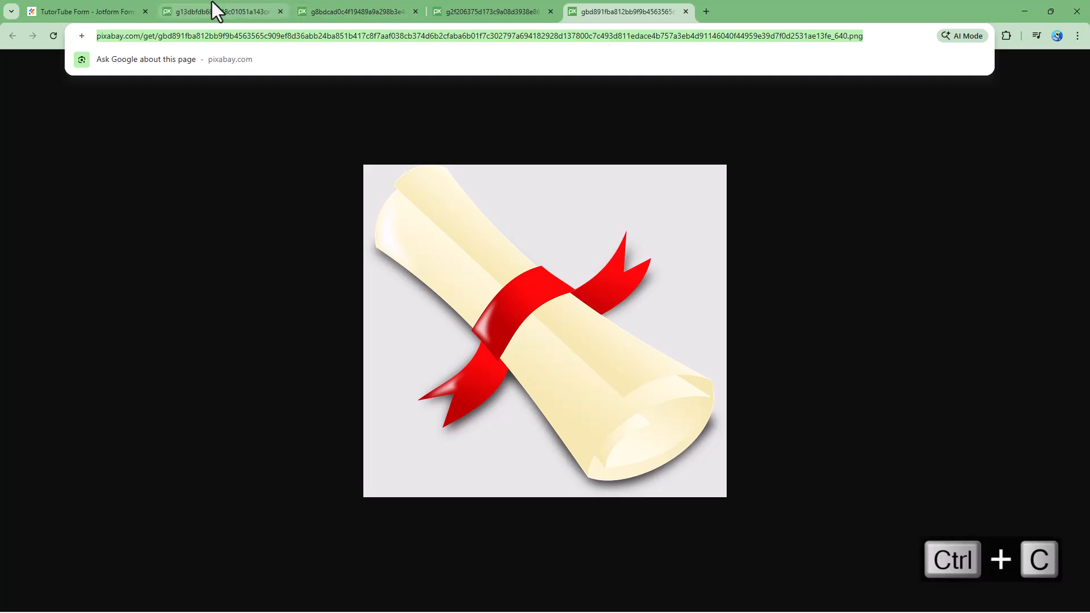
pyautogui.click(101, 9)
pyautogui.scroll(-1, 943, 318)
pyautogui.moveTo(964, 325); pyautogui.dragTo(878, 329)
pyautogui.hotkey('ctrl', 'v')
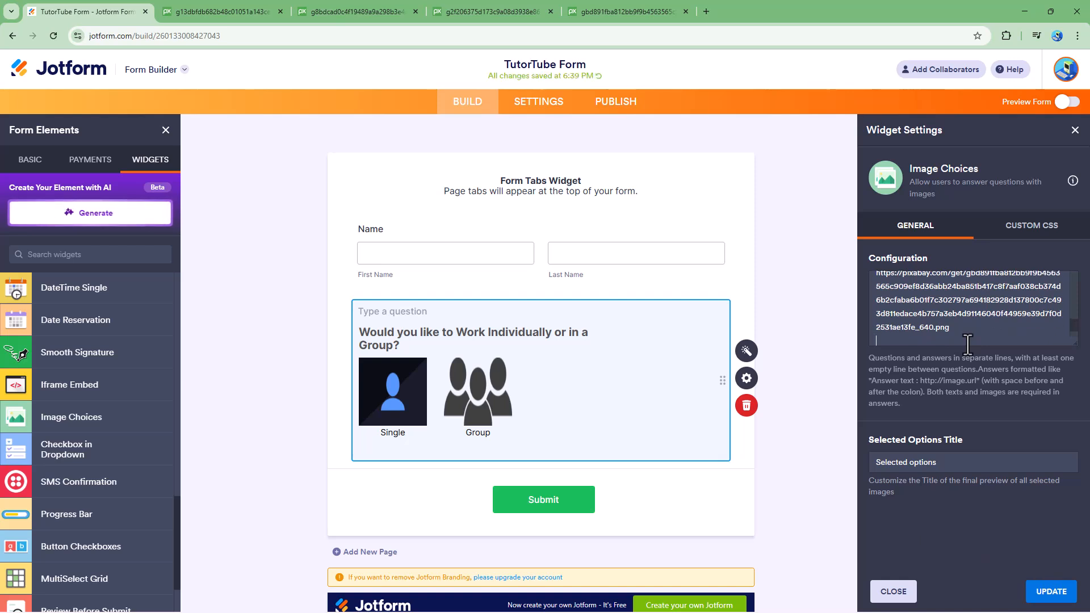
# Step: Add a third answer "Socialise:" with the address of the group icon Pixabay image on the line below, and spell-check its label
pyautogui.write('Socialise"')
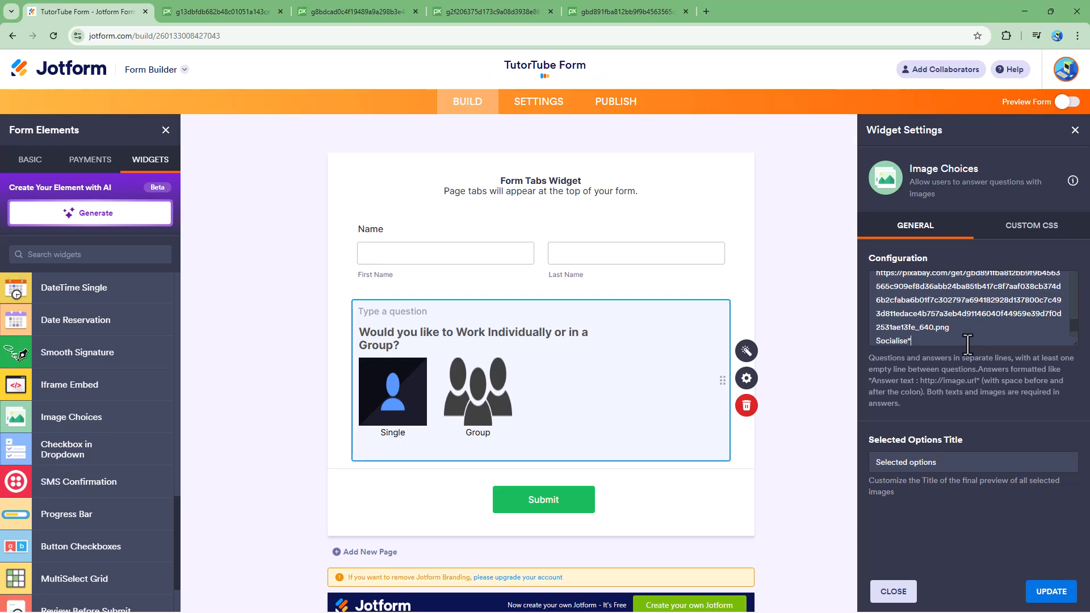
pyautogui.write(':')
pyautogui.press('Return')
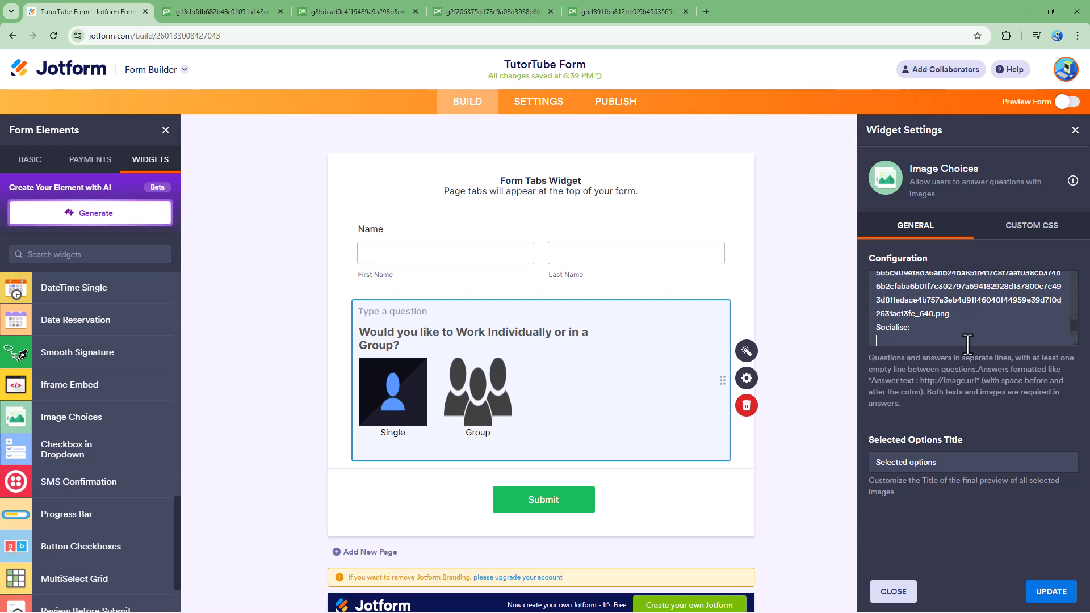
pyautogui.click(478, 2)
pyautogui.click(354, 8)
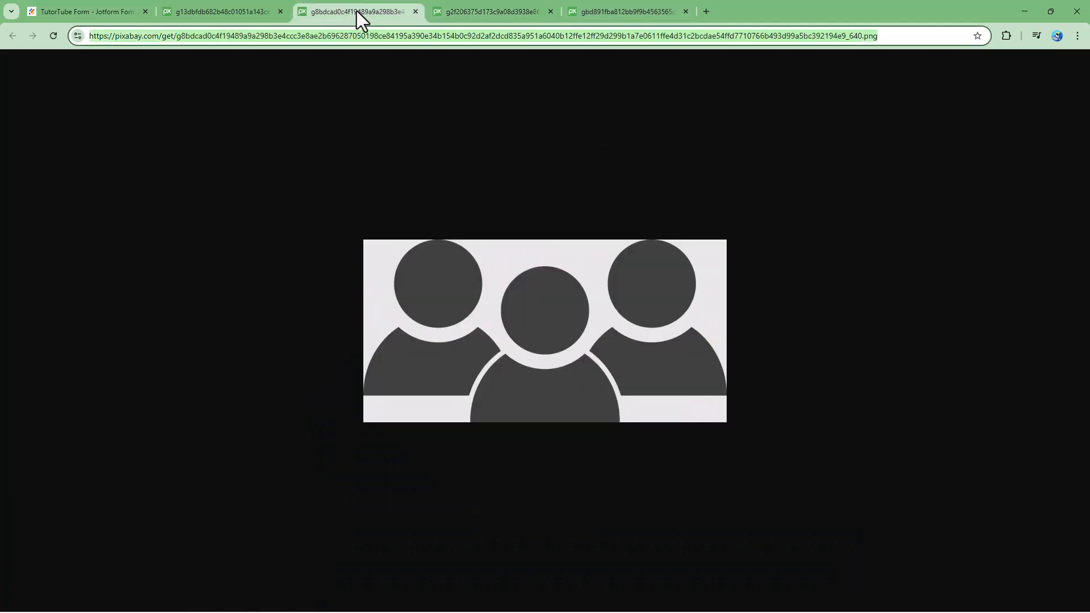
pyautogui.hotkey('ctrl', 'c')
pyautogui.click(105, 10)
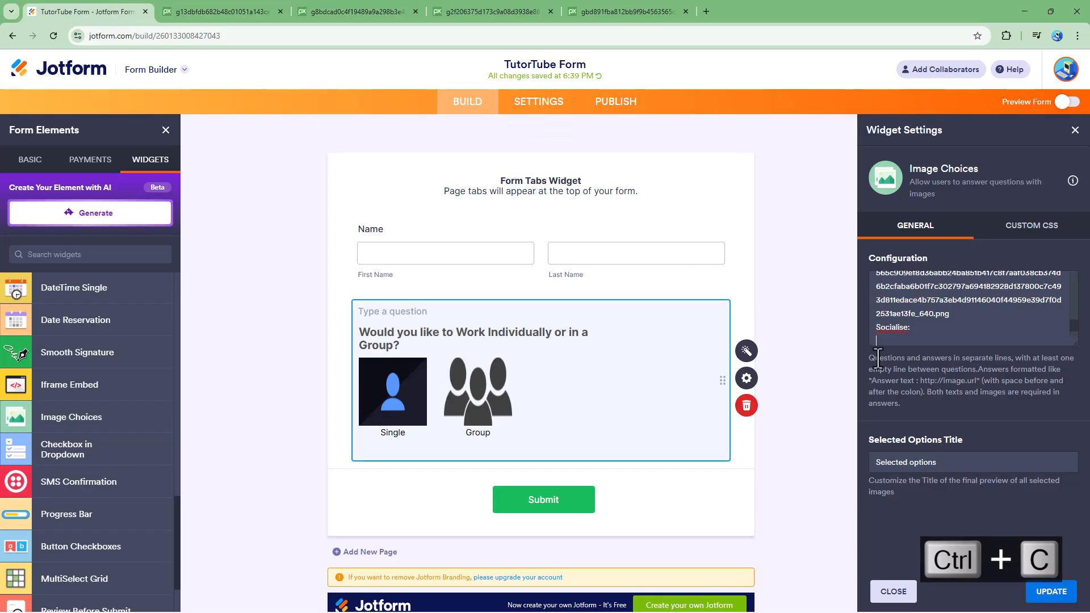
pyautogui.hotkey('ctrl', 'v')
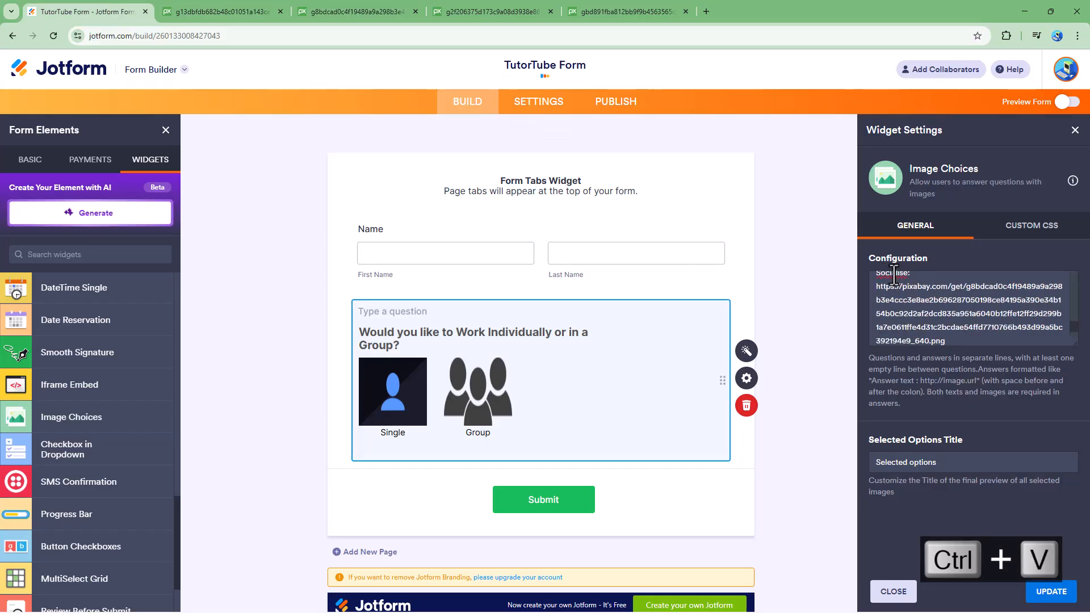
pyautogui.rightClick(894, 273)
pyautogui.click(826, 289)
pyautogui.scroll(2, 951, 305)
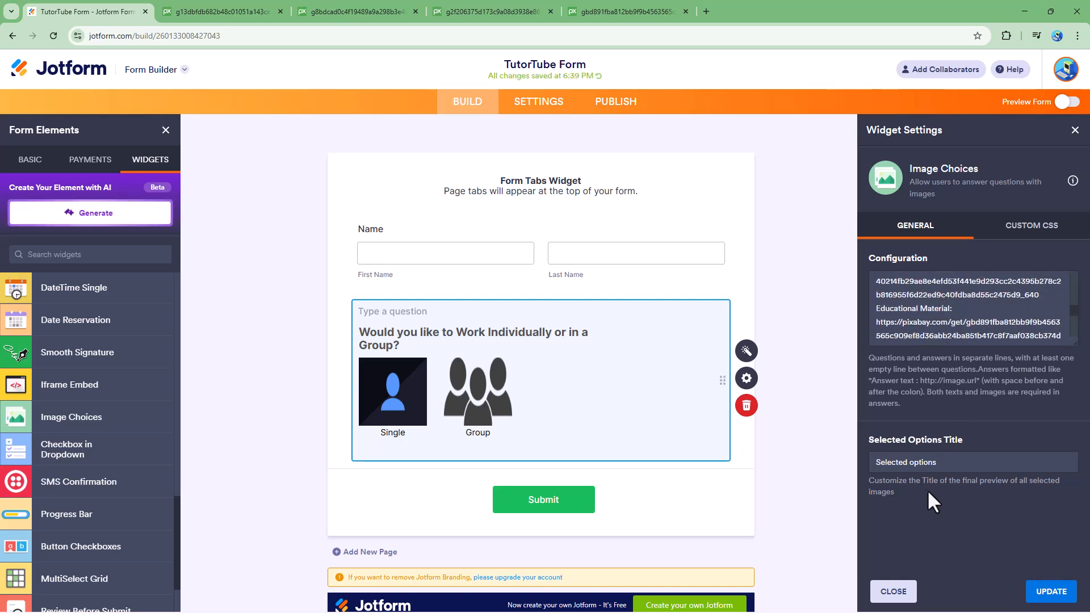
# Step: Set the selected options title to "Your Choices" and update the widget settings, after a glance at the custom CSS
pyautogui.click(942, 454)
pyautogui.hotkey('ctrl', 'a')
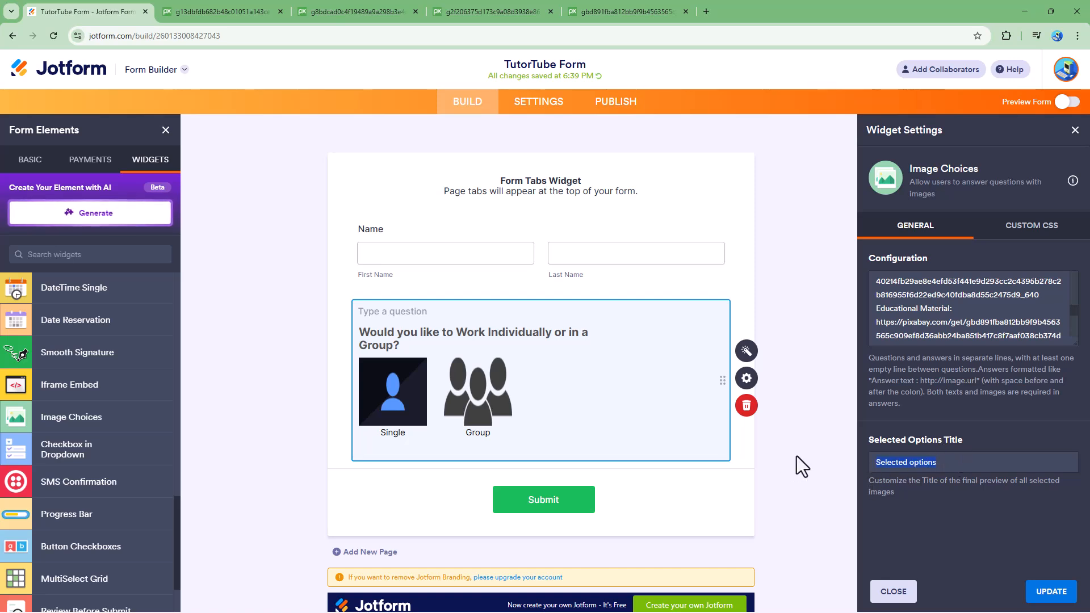
pyautogui.write('Your Choic')
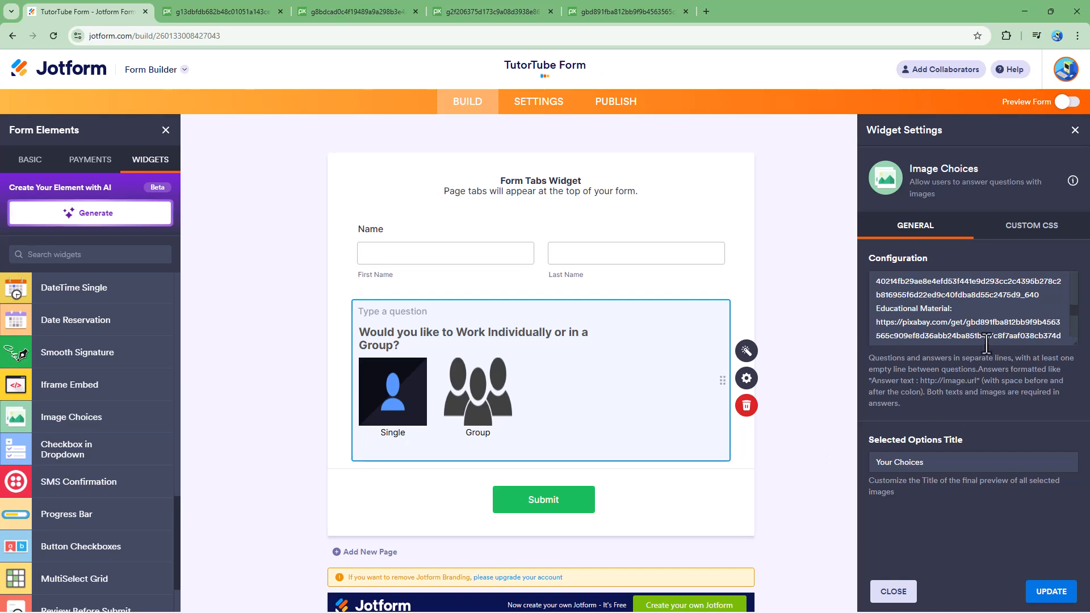
pyautogui.click(1011, 234)
pyautogui.click(915, 227)
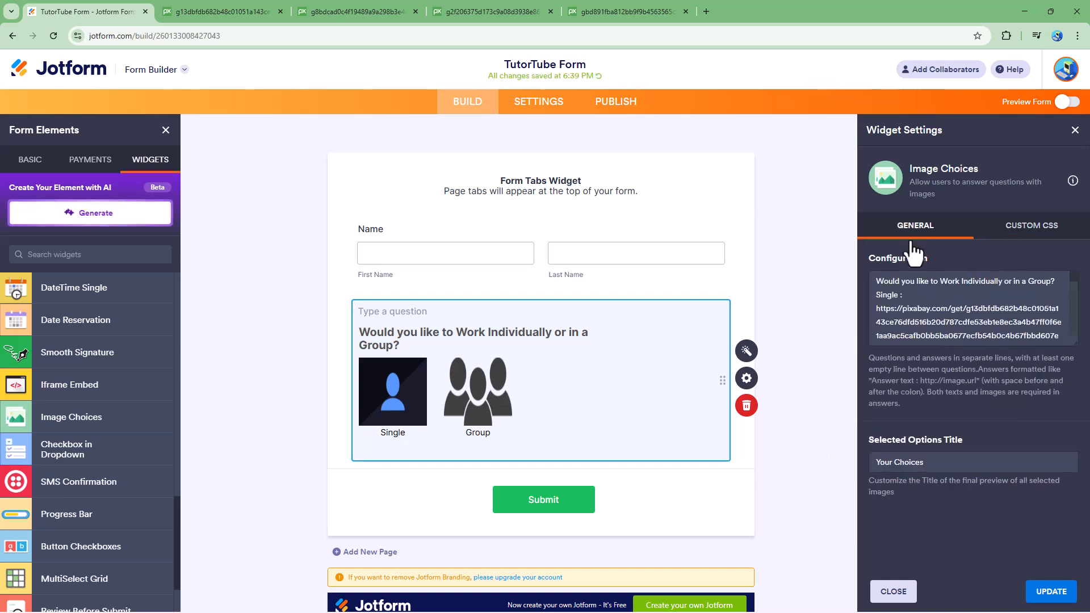
pyautogui.click(1051, 591)
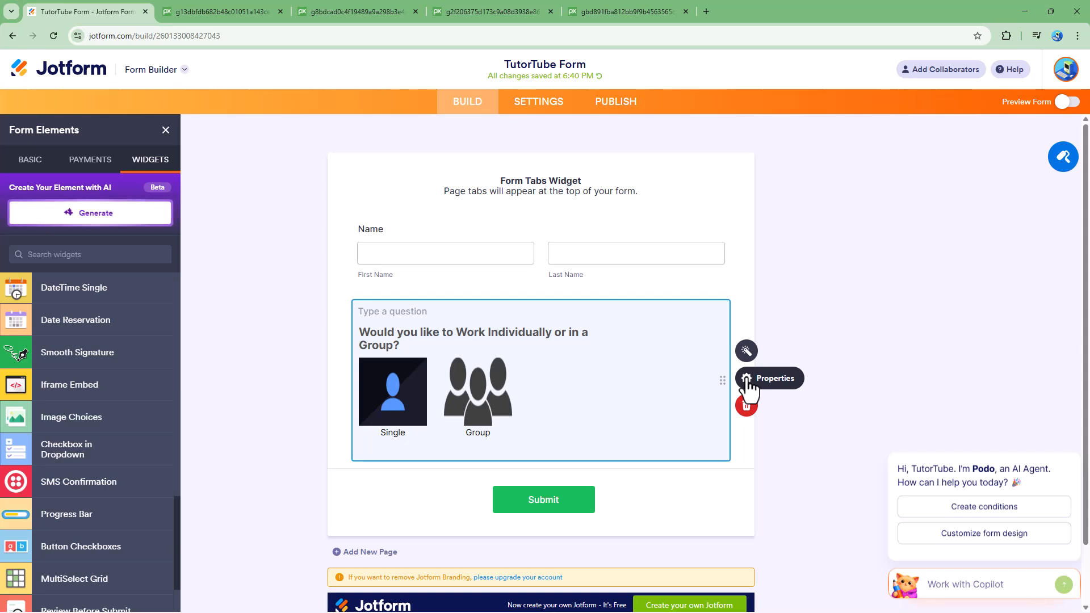
# Step: Set the Image Choices widget's alignment to Center in its question properties, after trying Right
pyautogui.click(749, 379)
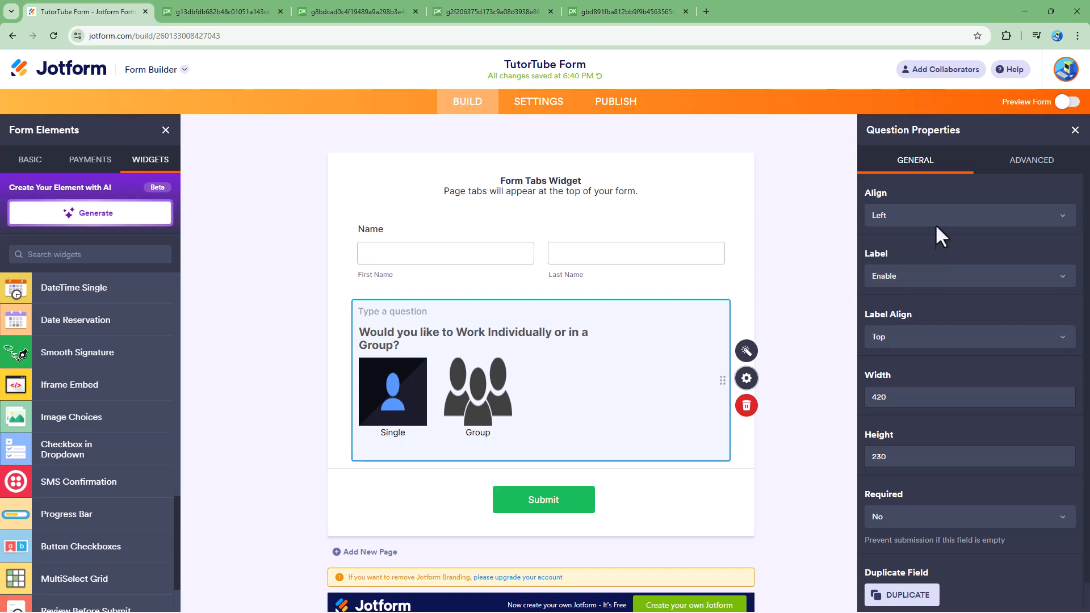
pyautogui.click(936, 216)
pyautogui.click(914, 248)
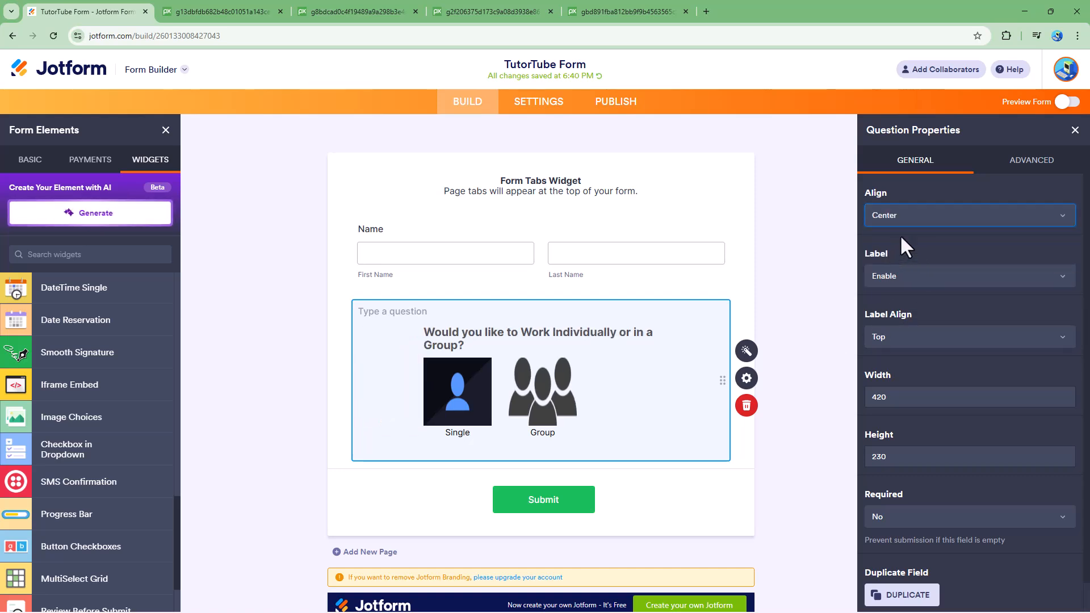
pyautogui.click(913, 221)
pyautogui.click(904, 260)
pyautogui.click(908, 223)
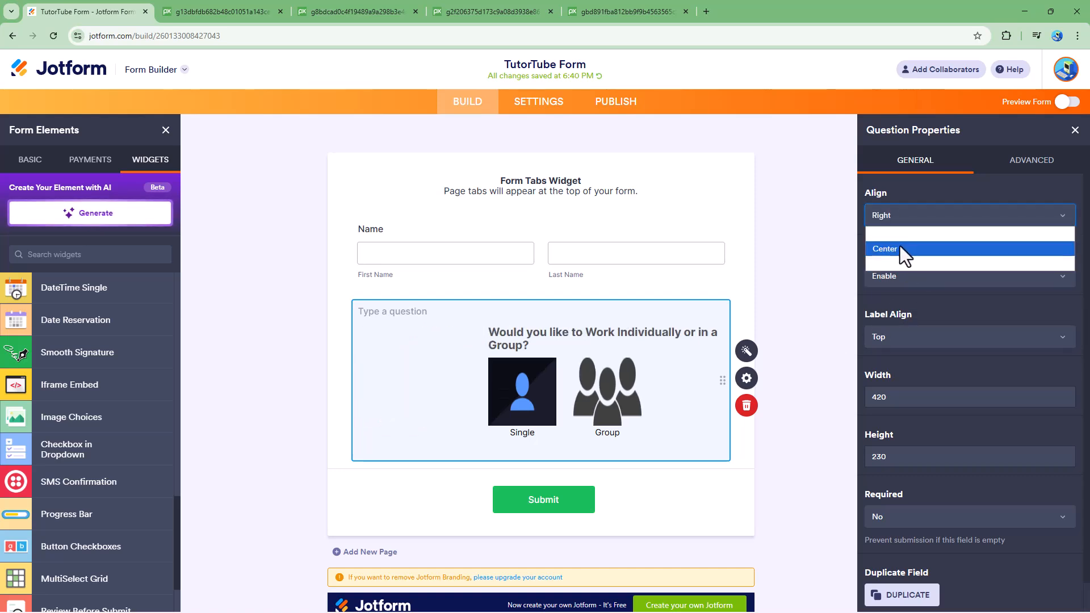
pyautogui.click(901, 248)
# Step: Try disabling the widget's label and return the setting to Enable
pyautogui.click(900, 274)
pyautogui.click(898, 296)
pyautogui.click(903, 277)
pyautogui.click(901, 301)
pyautogui.click(904, 278)
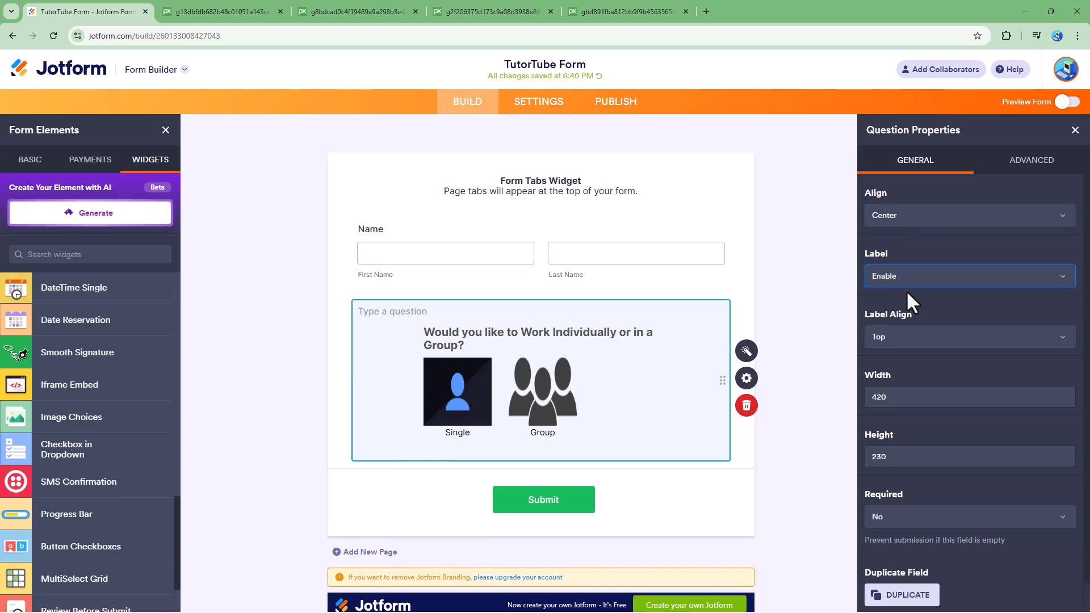
pyautogui.click(907, 291)
pyautogui.click(906, 277)
pyautogui.click(900, 314)
# Step: Try the other label alignments for the widget and return the setting to Top
pyautogui.click(899, 336)
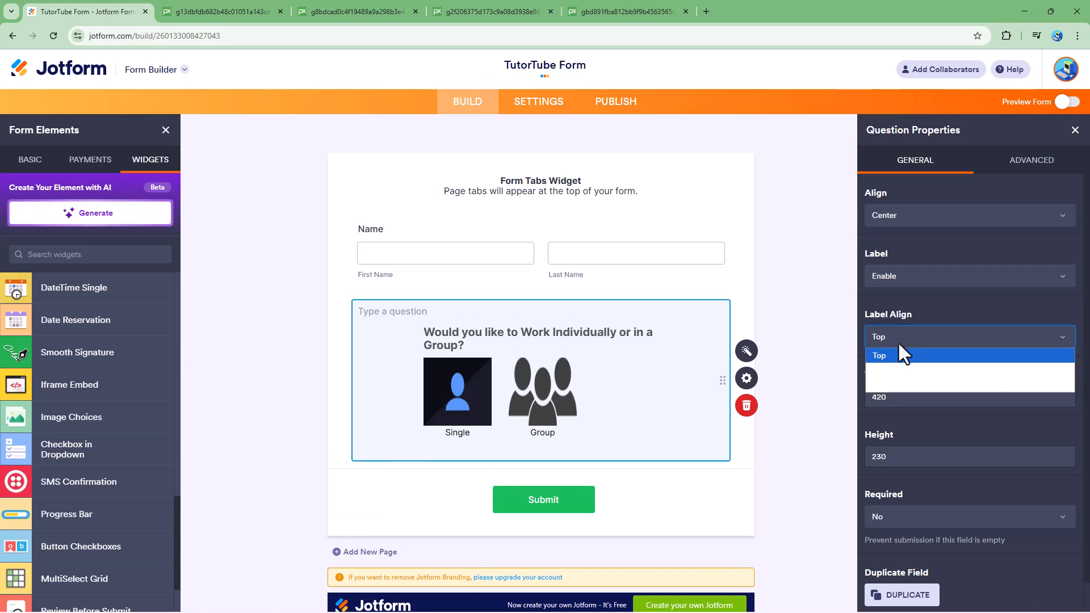
pyautogui.click(890, 371)
pyautogui.click(897, 336)
pyautogui.click(888, 384)
pyautogui.click(902, 339)
pyautogui.click(901, 356)
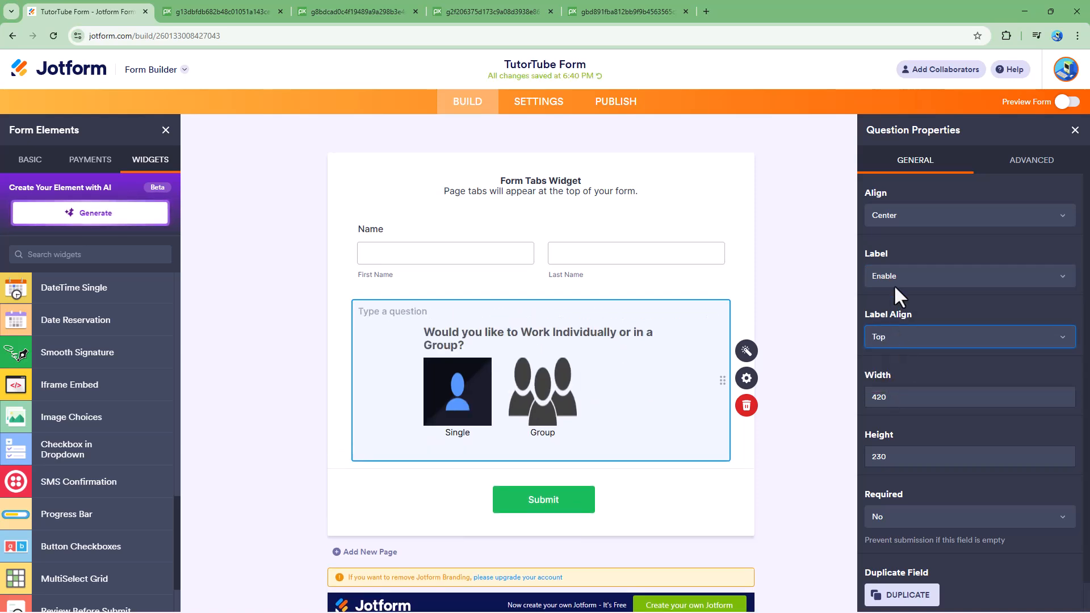
# Step: Set the widget's width to 450 and disable its label
pyautogui.click(887, 397)
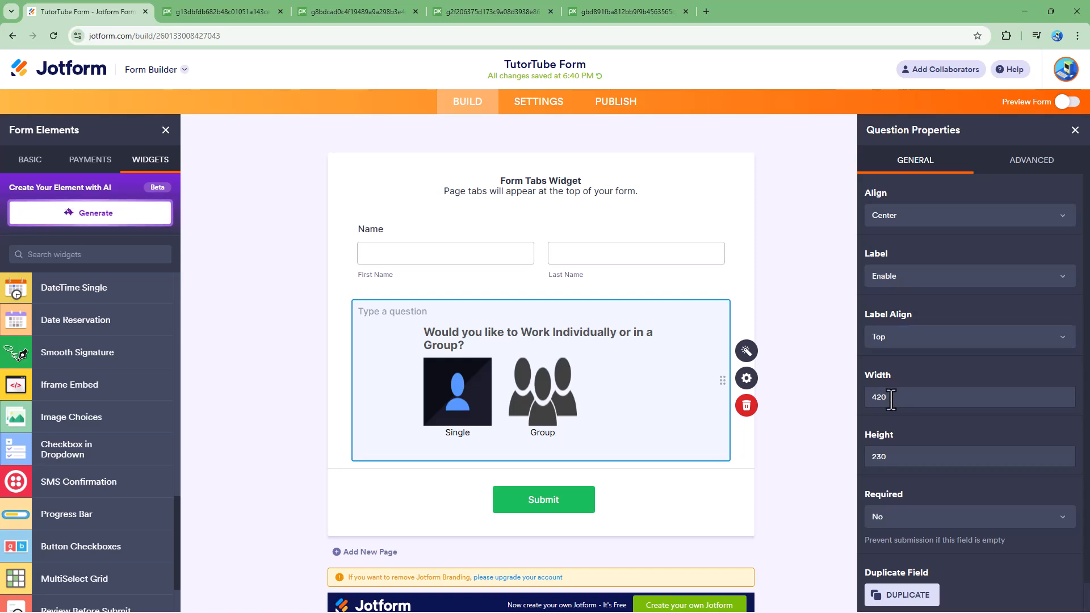
pyautogui.press('BackSpace')
pyautogui.write('5')
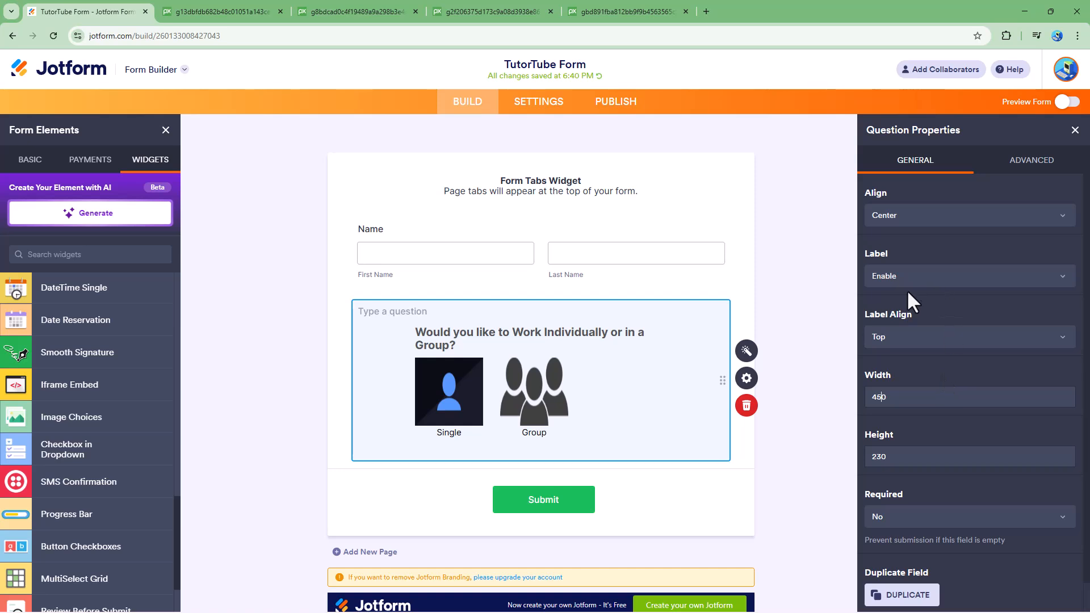
pyautogui.click(893, 340)
pyautogui.click(899, 268)
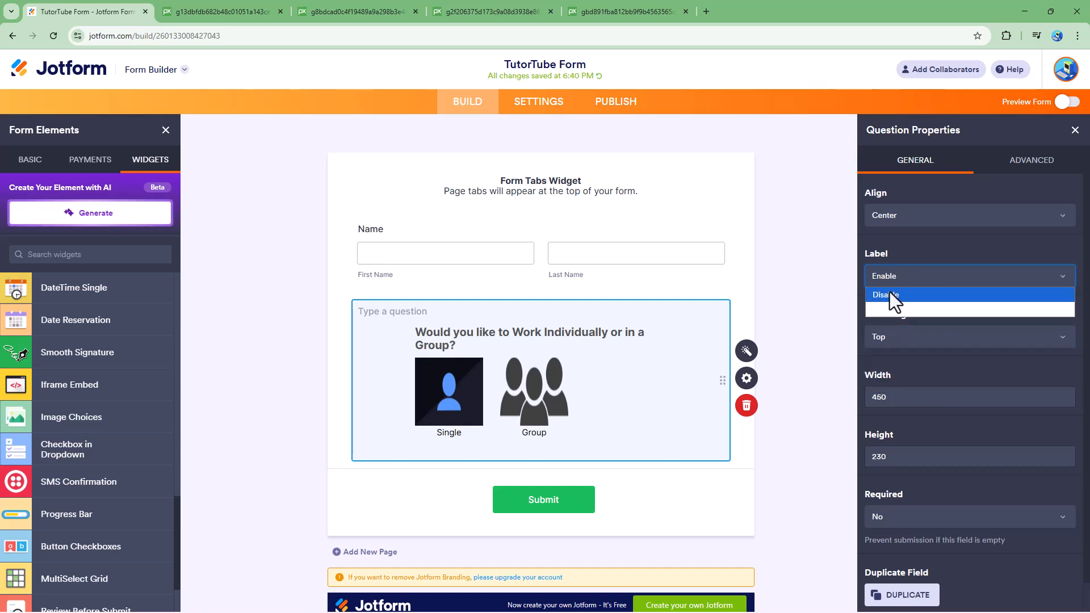
pyautogui.click(891, 301)
# Step: Try changing the widget's Required setting and return it to No
pyautogui.click(898, 518)
pyautogui.click(894, 544)
pyautogui.click(905, 519)
pyautogui.click(884, 542)
# Step: Set the widget's field label to "Choices" in the advanced properties
pyautogui.click(1029, 168)
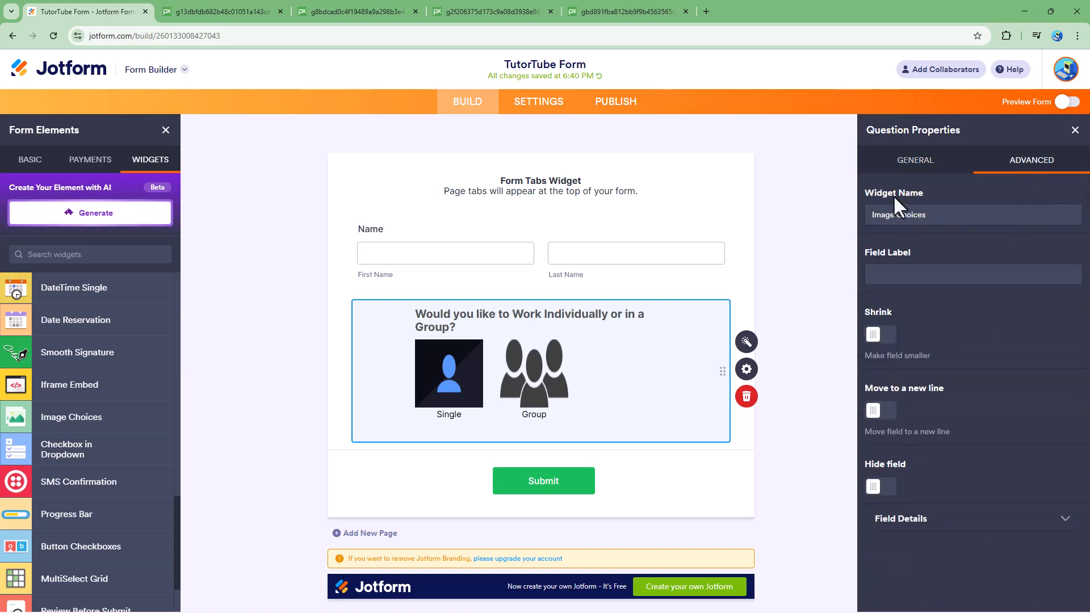
pyautogui.click(925, 273)
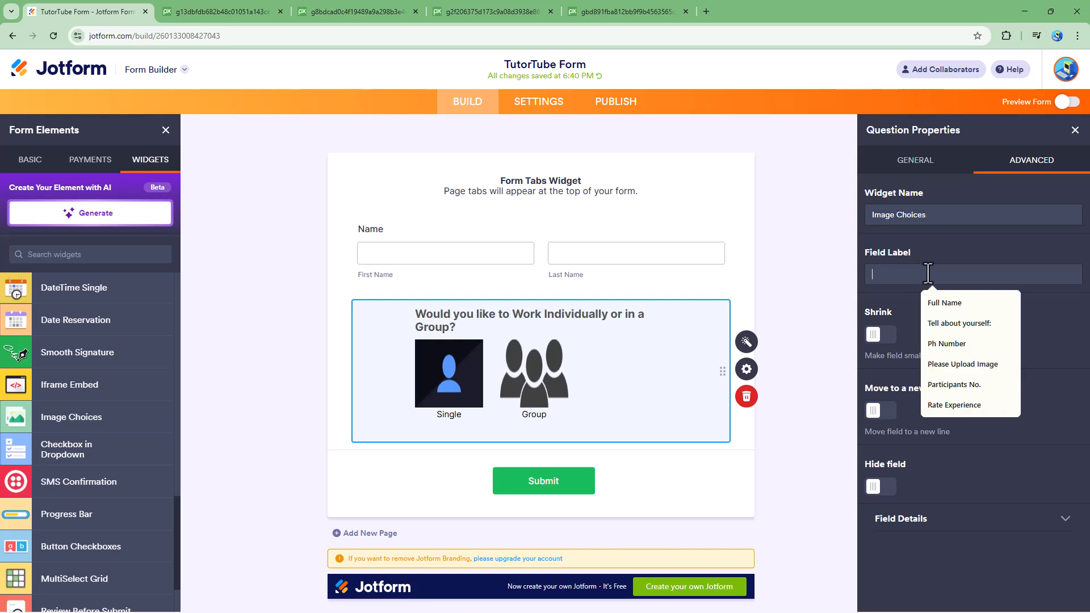
pyautogui.write('Choices')
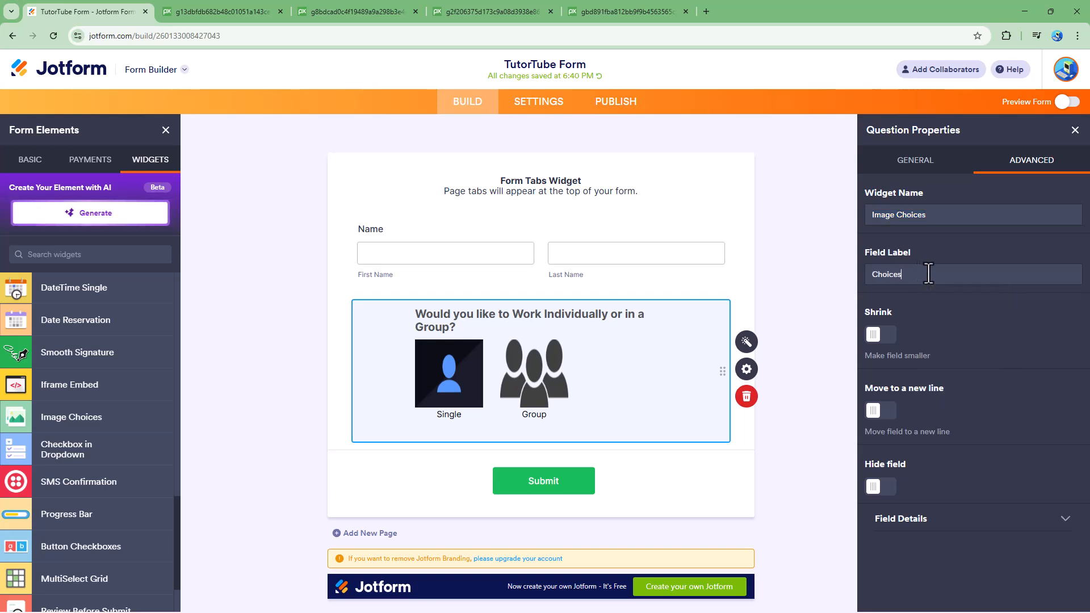
# Step: Turn on Shrink for the Image Choices field and duplicate the field
pyautogui.click(881, 335)
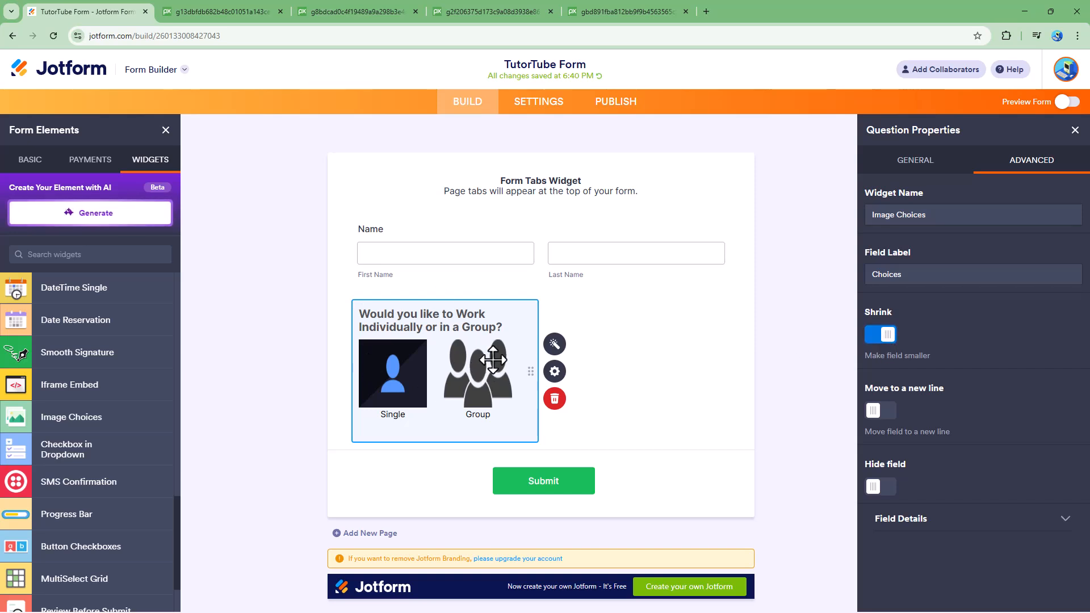
pyautogui.click(915, 161)
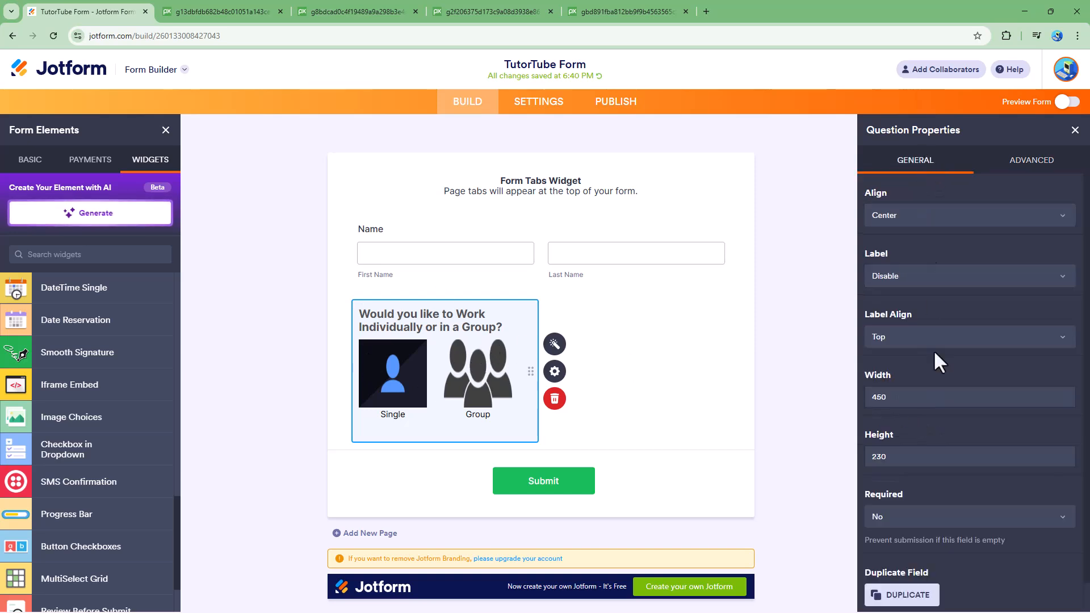
pyautogui.click(902, 594)
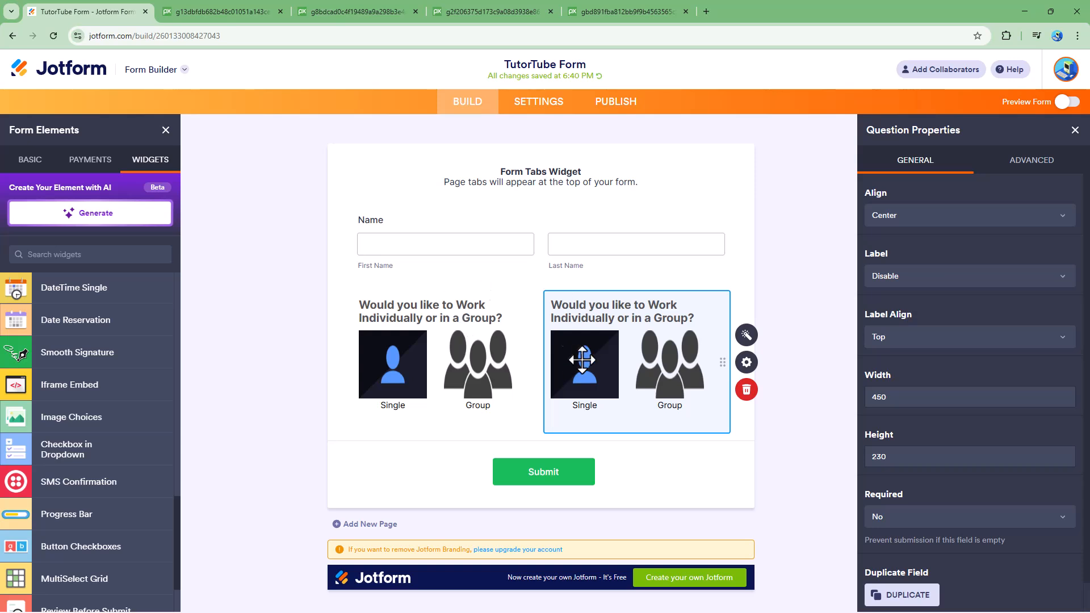
# Step: Try moving the duplicated Image Choices field to a new line, and delete the duplicate
pyautogui.click(1024, 162)
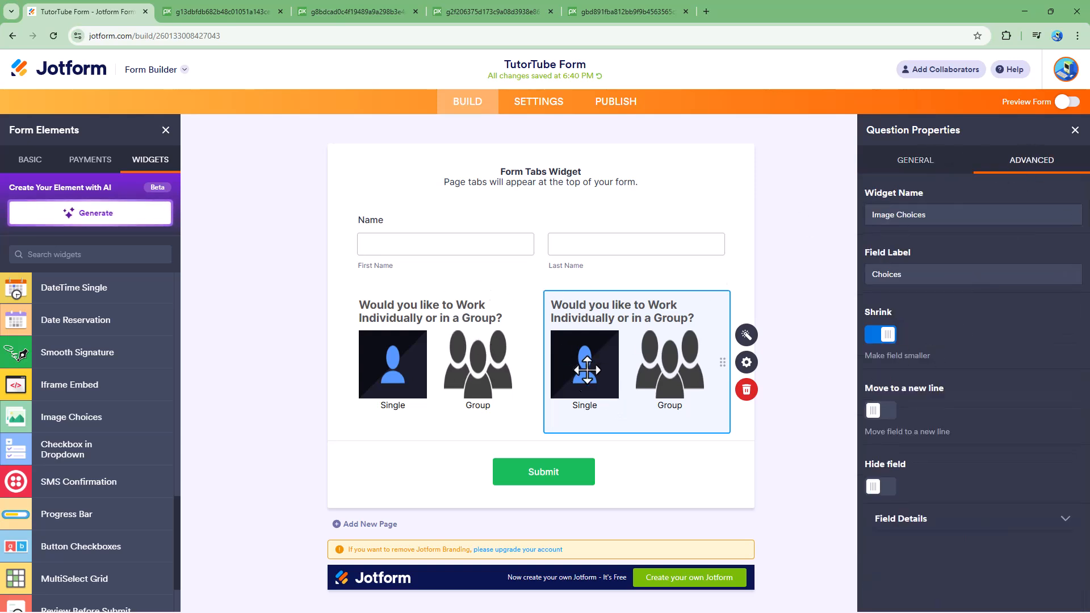
pyautogui.click(895, 411)
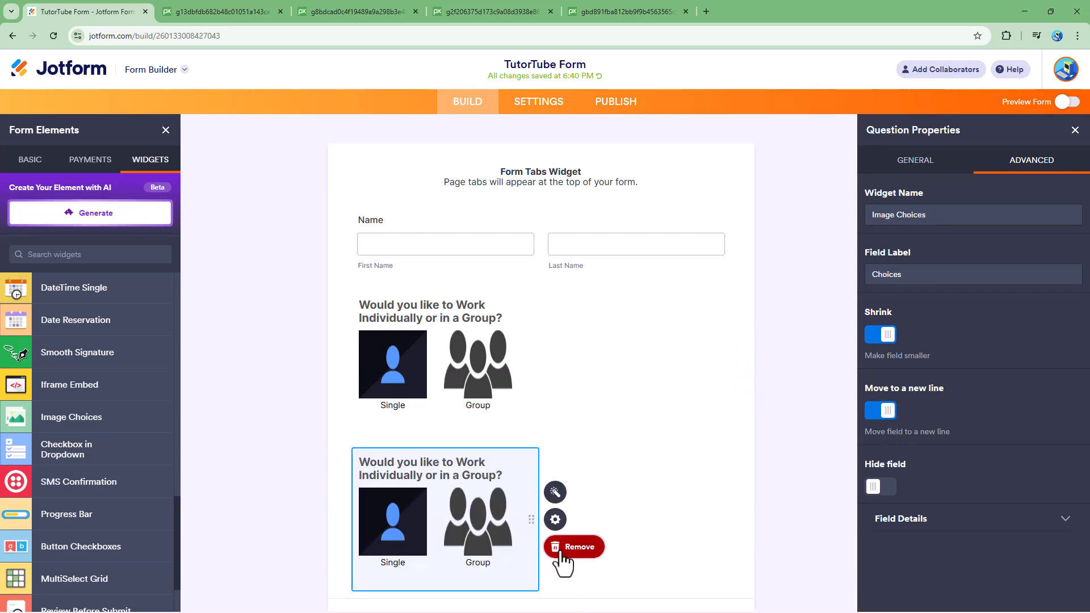
pyautogui.click(571, 547)
pyautogui.click(634, 425)
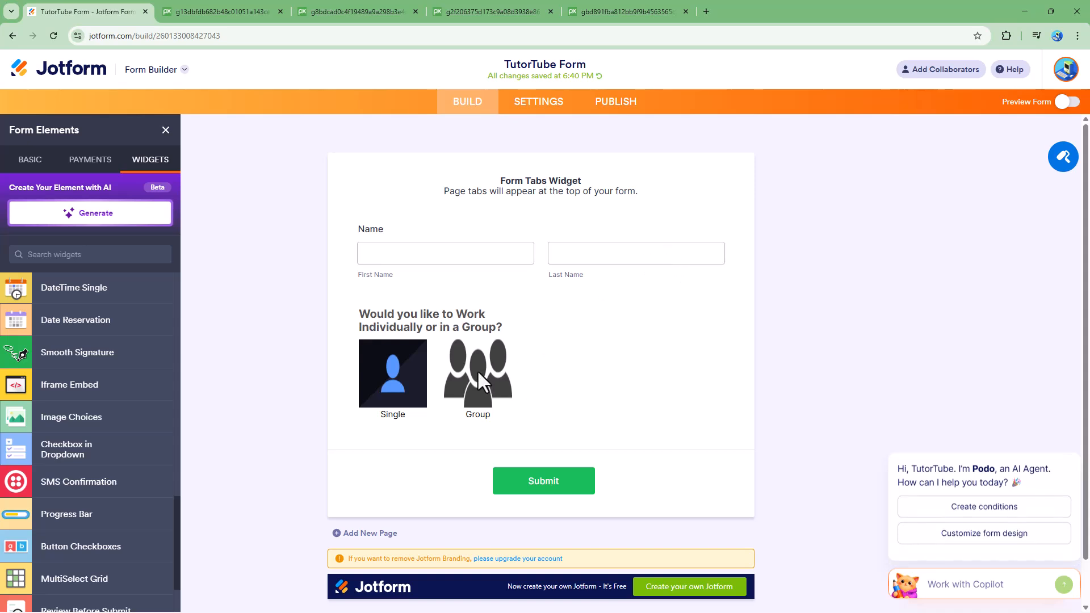
# Step: Turn off Shrink for the remaining Image Choices field in its advanced properties
pyautogui.click(477, 370)
pyautogui.click(555, 371)
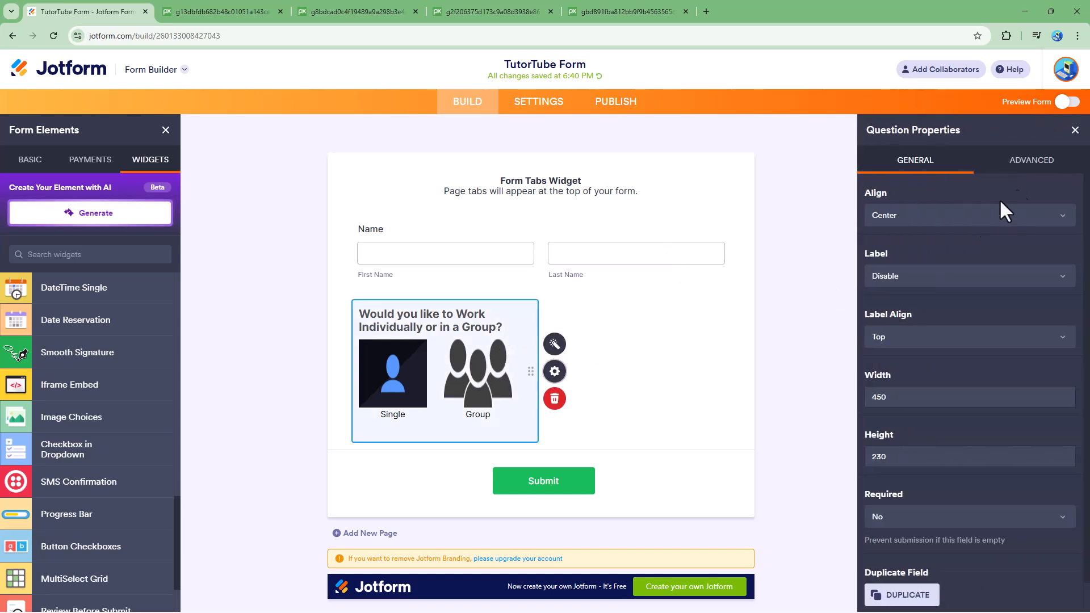
pyautogui.click(1029, 162)
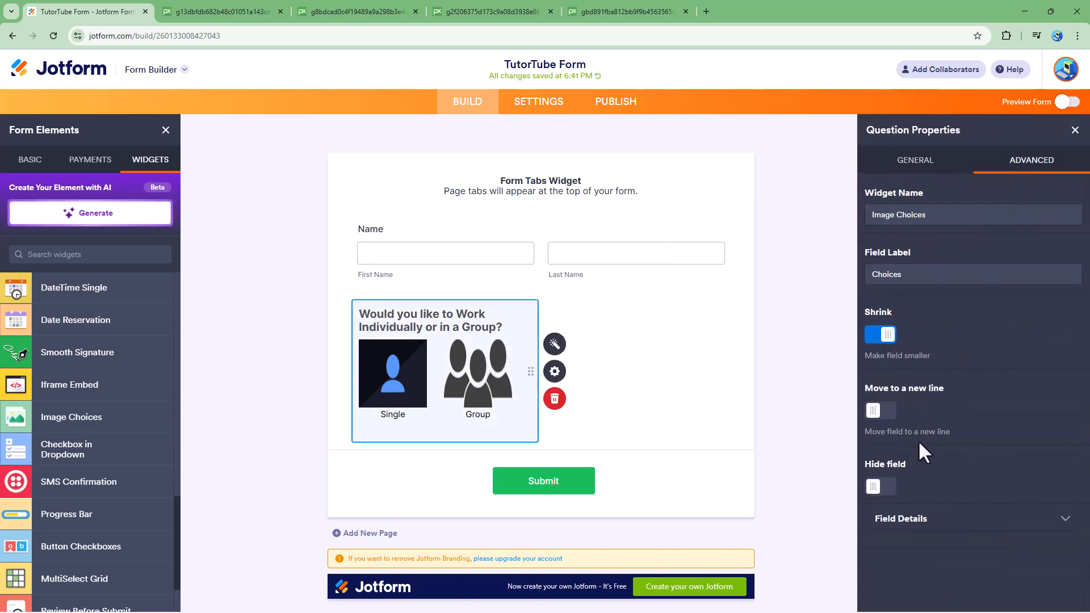
pyautogui.click(887, 336)
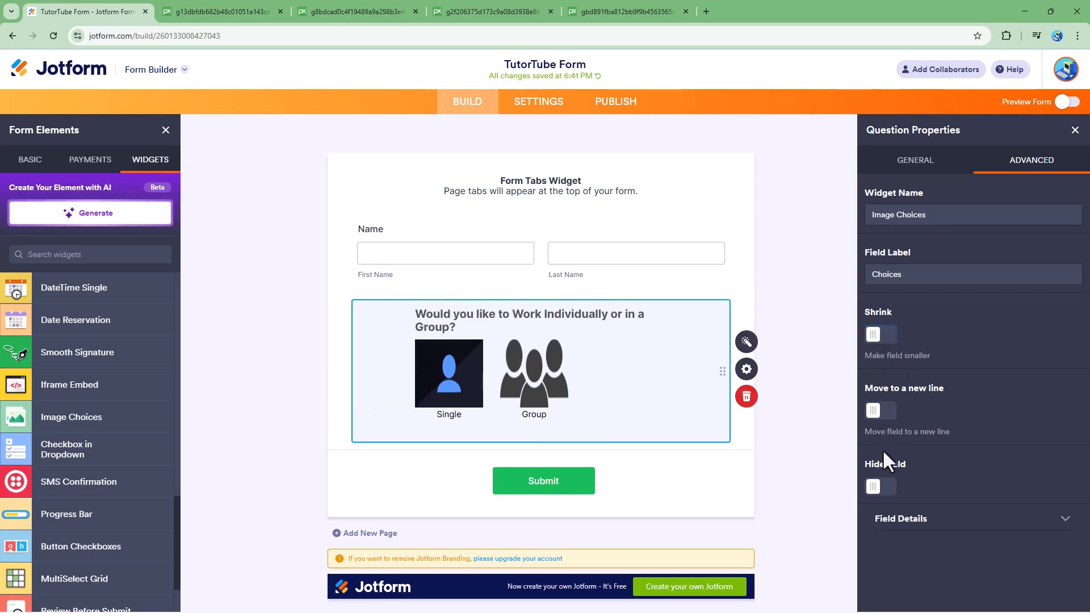
# Step: Try hiding the Image Choices field, turn hiding off again, and expand its field details
pyautogui.click(882, 487)
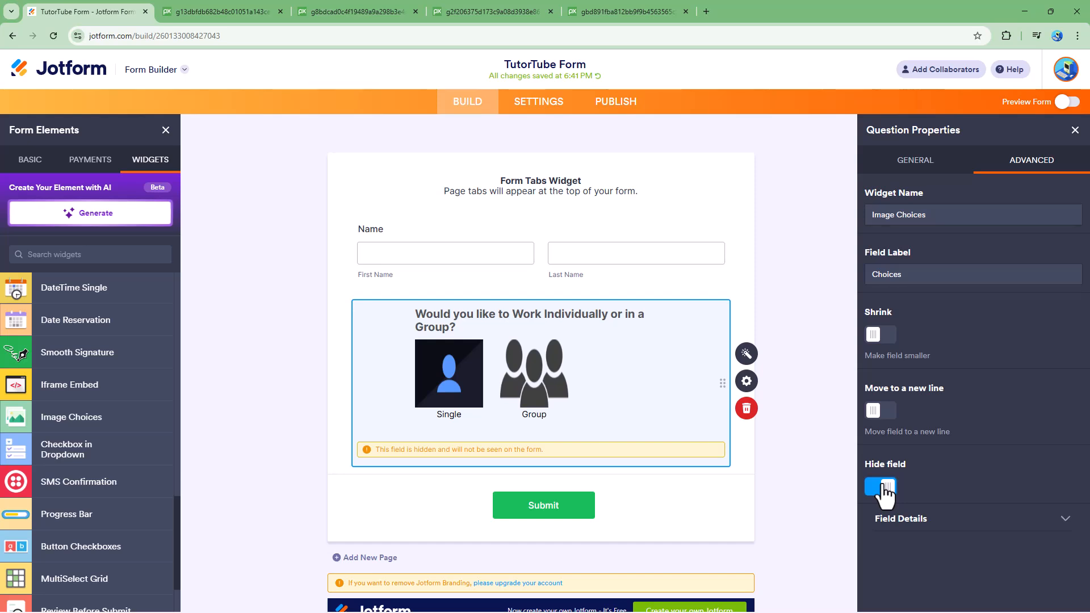
pyautogui.click(882, 488)
pyautogui.click(930, 518)
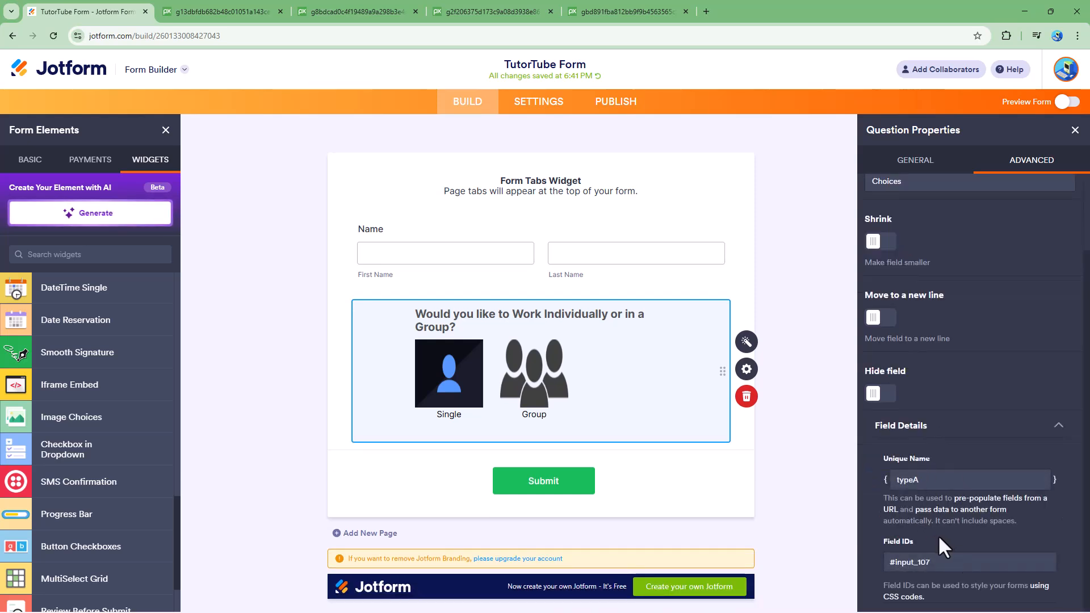
# Step: Preview the form, answer Group, try Educational Material and Casual Net Surfing in turn, and return to the second question
pyautogui.click(1070, 102)
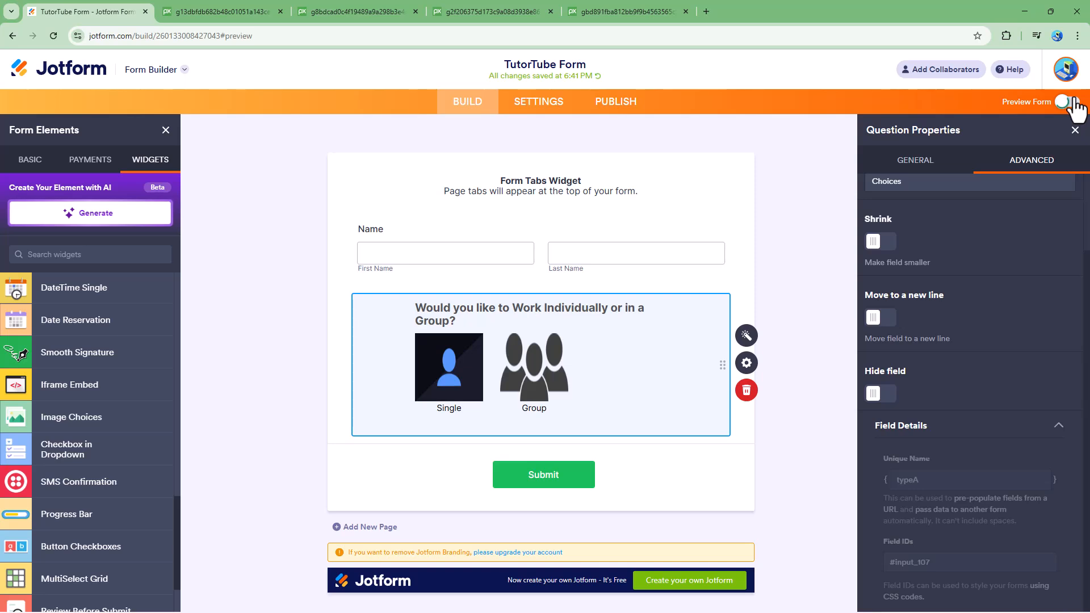
pyautogui.click(1072, 101)
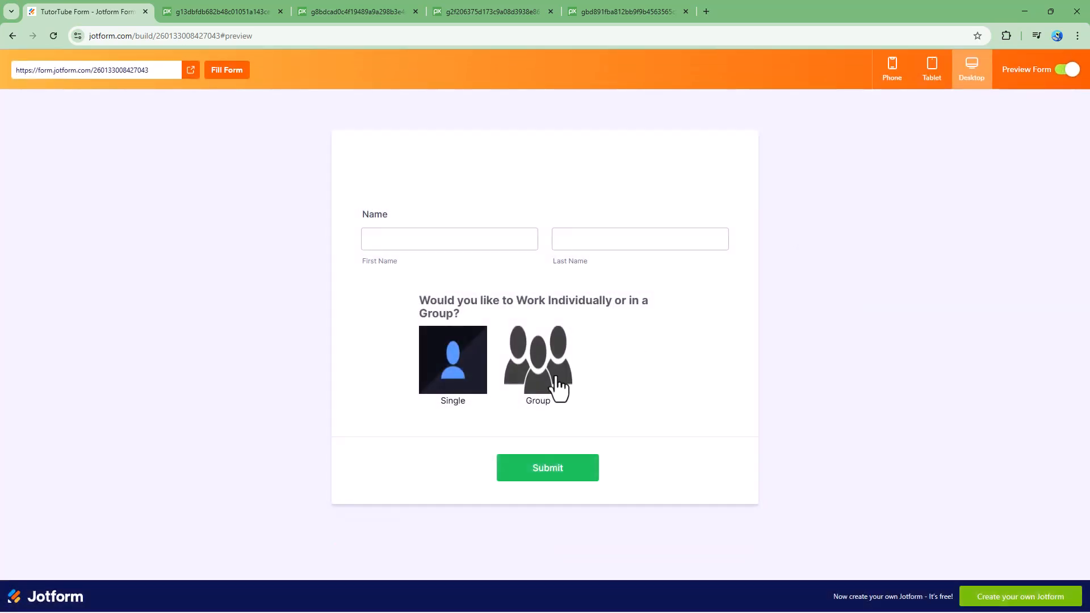
pyautogui.click(523, 359)
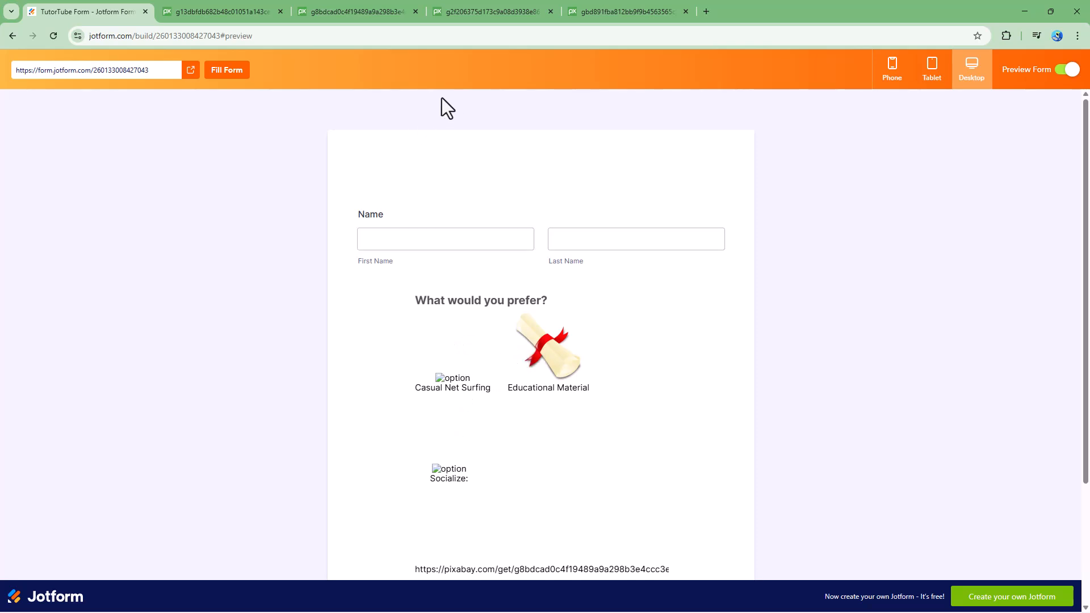
pyautogui.click(537, 344)
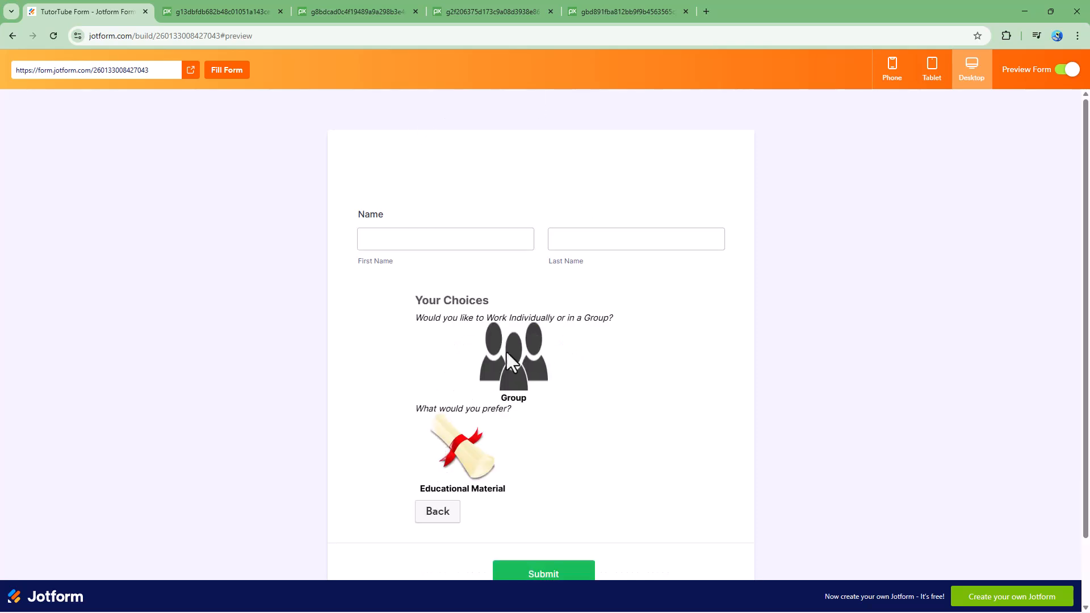
pyautogui.click(441, 518)
pyautogui.click(446, 389)
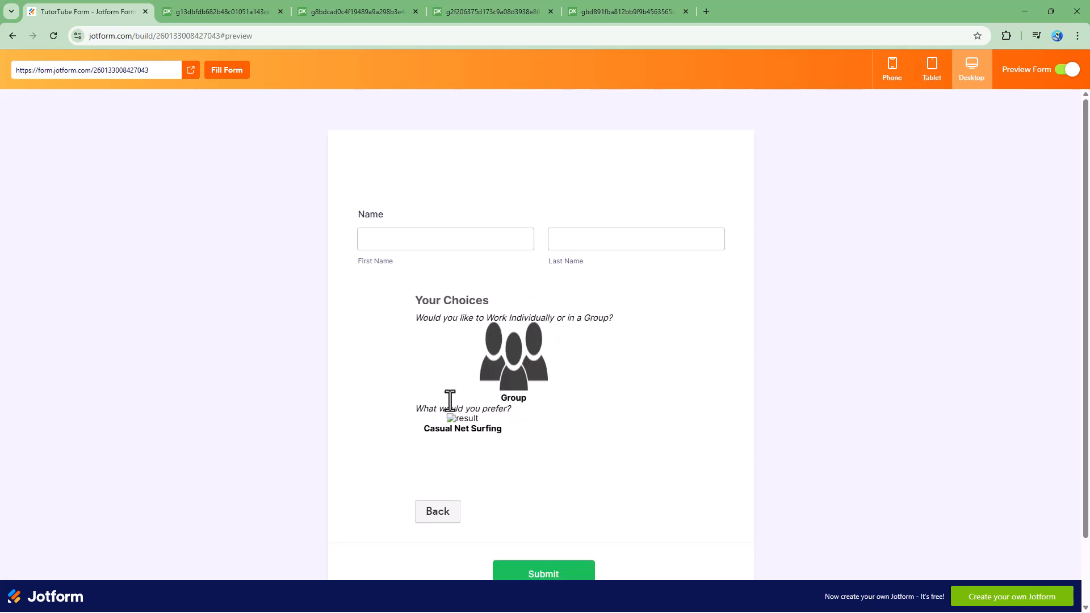
pyautogui.click(436, 516)
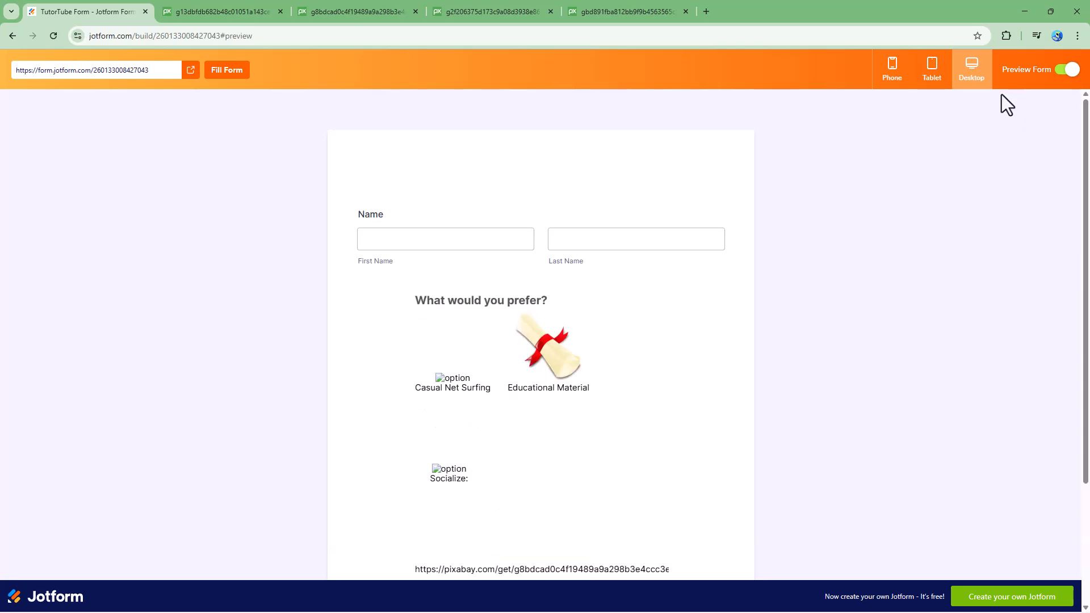
# Step: Check the source images in the other browser tabs, and choose the stray Pixabay link option below Socialize in the form preview
pyautogui.click(579, 11)
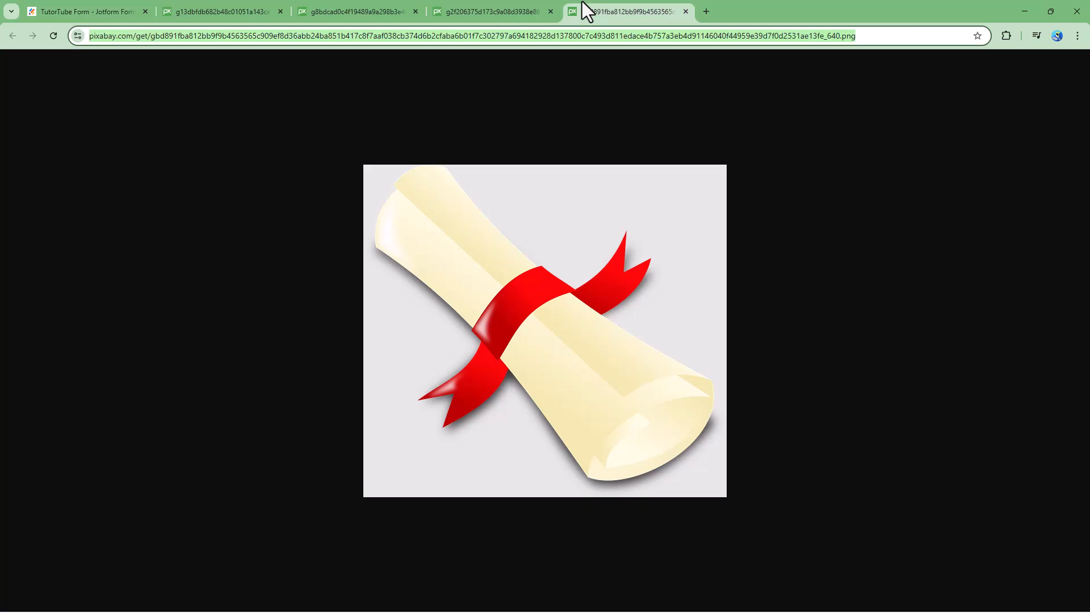
pyautogui.click(424, 14)
pyautogui.click(101, 8)
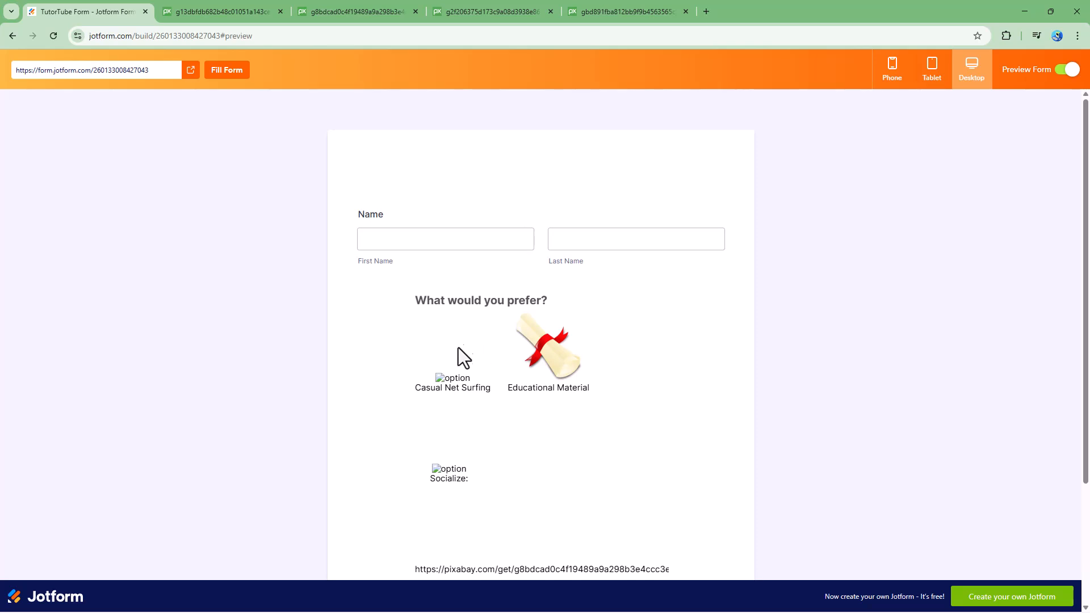
pyautogui.scroll(-3, 445, 441)
pyautogui.scroll(2, 526, 448)
pyautogui.scroll(-2, 529, 446)
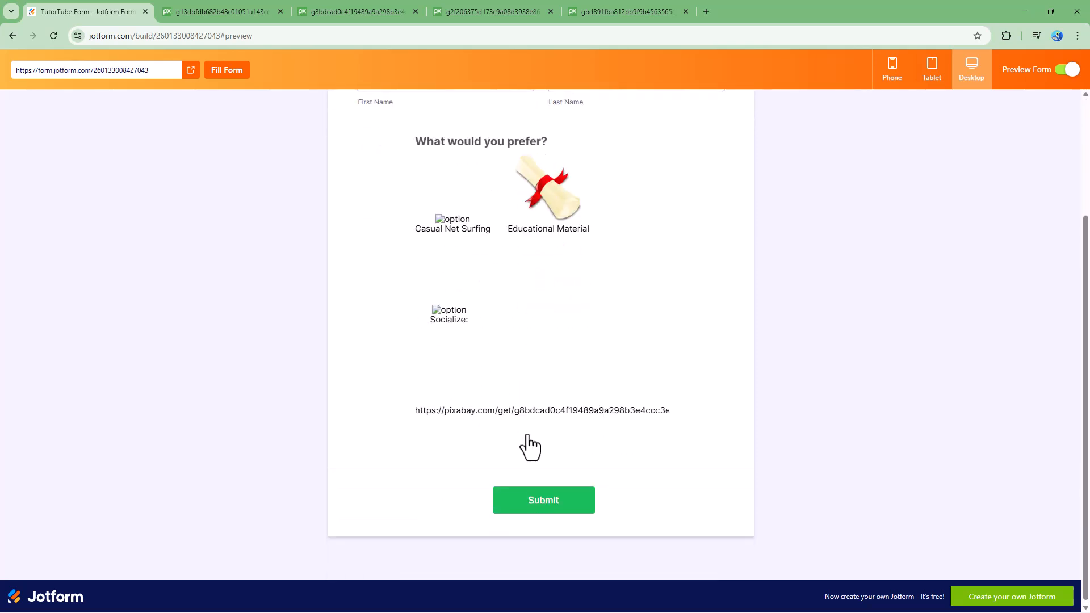
pyautogui.click(497, 415)
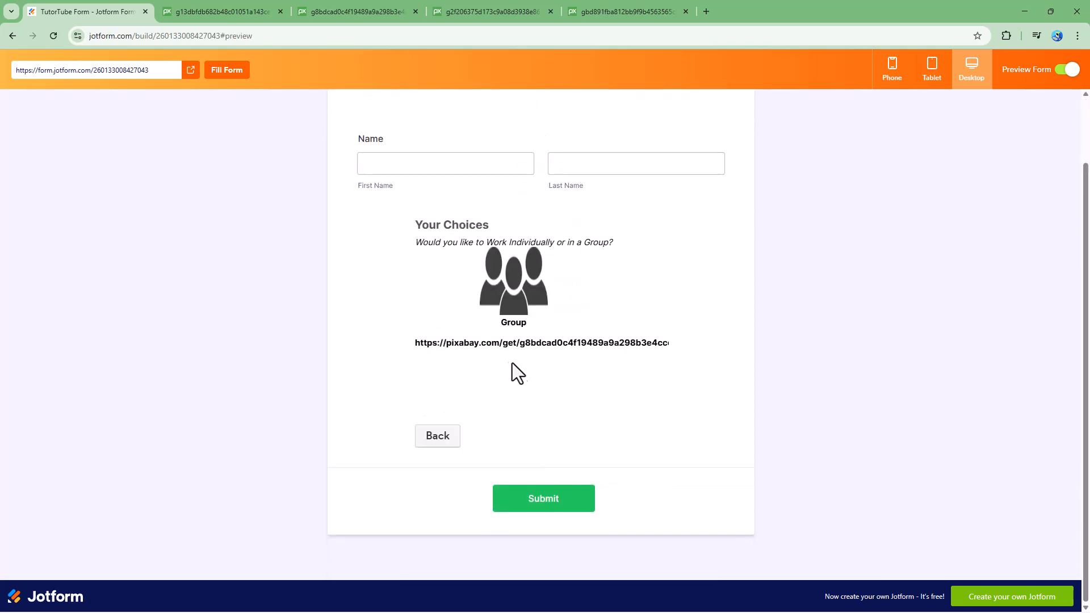
# Step: Leave the preview and delete the "Would you like to Work Individually or in a Group?" question with its answers from the Image Choices configuration
pyautogui.click(1067, 71)
pyautogui.click(937, 165)
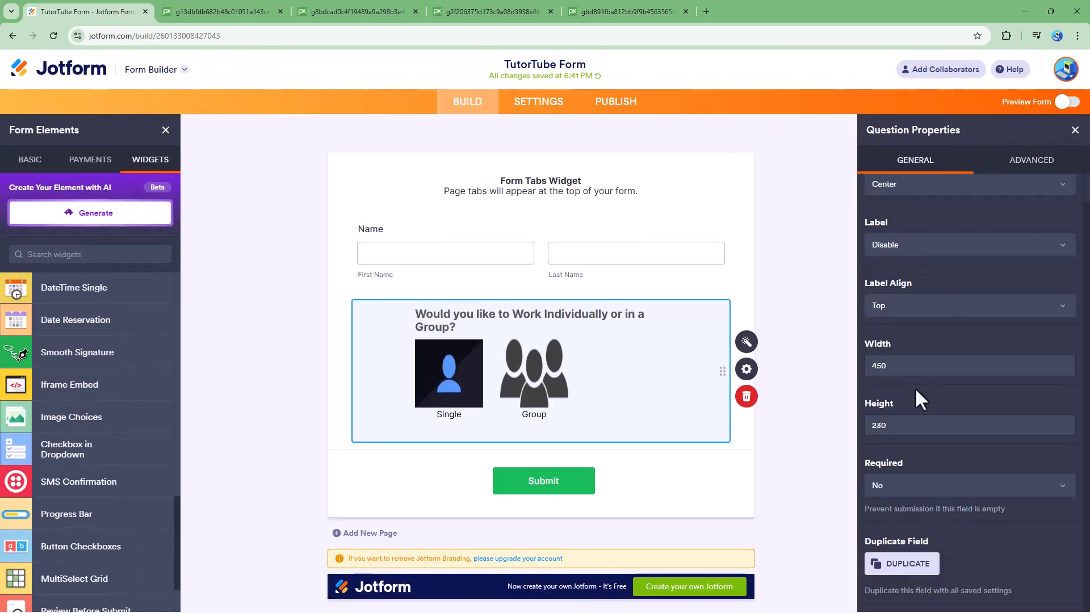
pyautogui.click(747, 343)
pyautogui.scroll(-5, 973, 311)
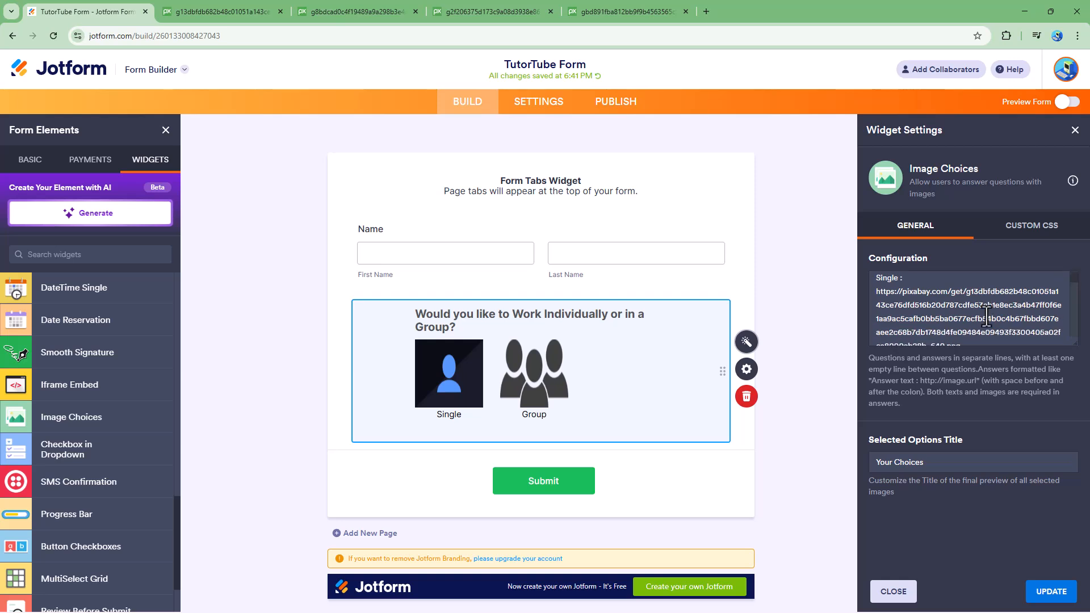
pyautogui.scroll(5, 972, 311)
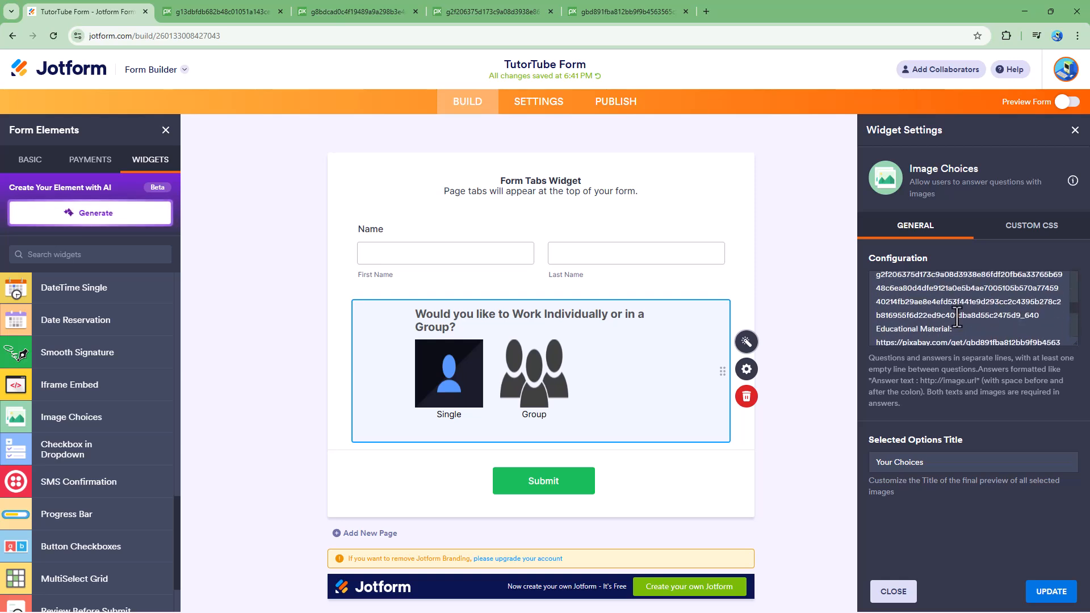
pyautogui.scroll(-4, 934, 312)
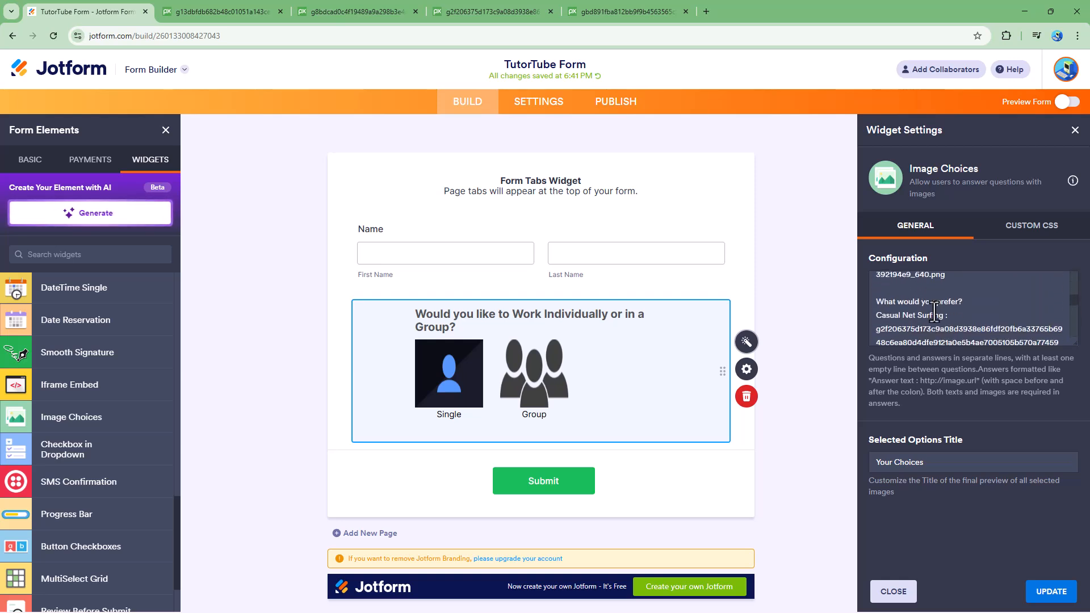
pyautogui.scroll(4, 934, 311)
pyautogui.hotkey('ctrl', 'a')
pyautogui.moveTo(863, 292); pyautogui.dragTo(860, 278)
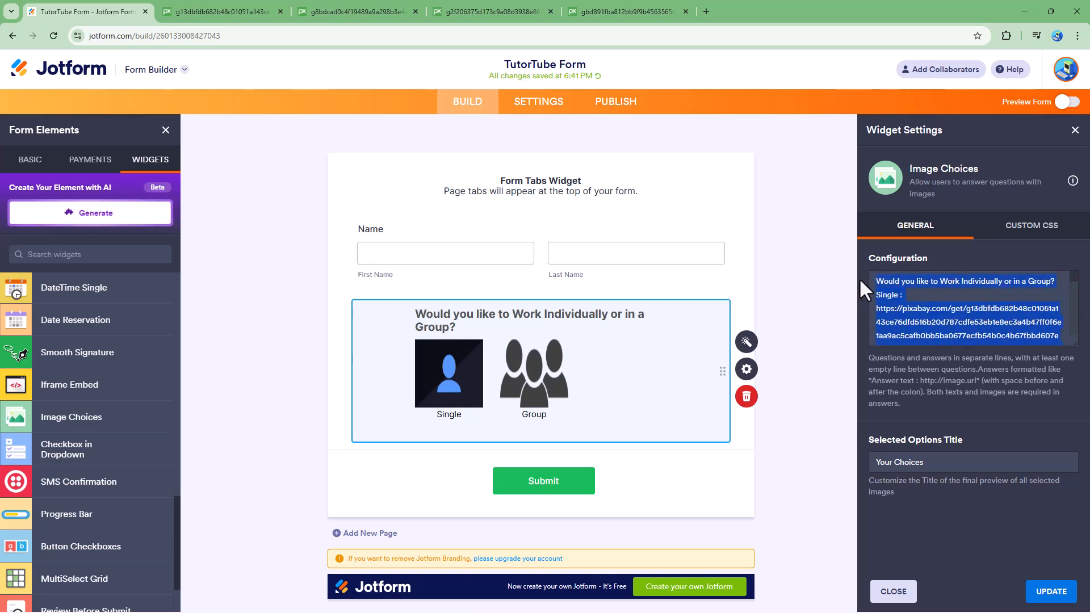
pyautogui.press('BackSpace')
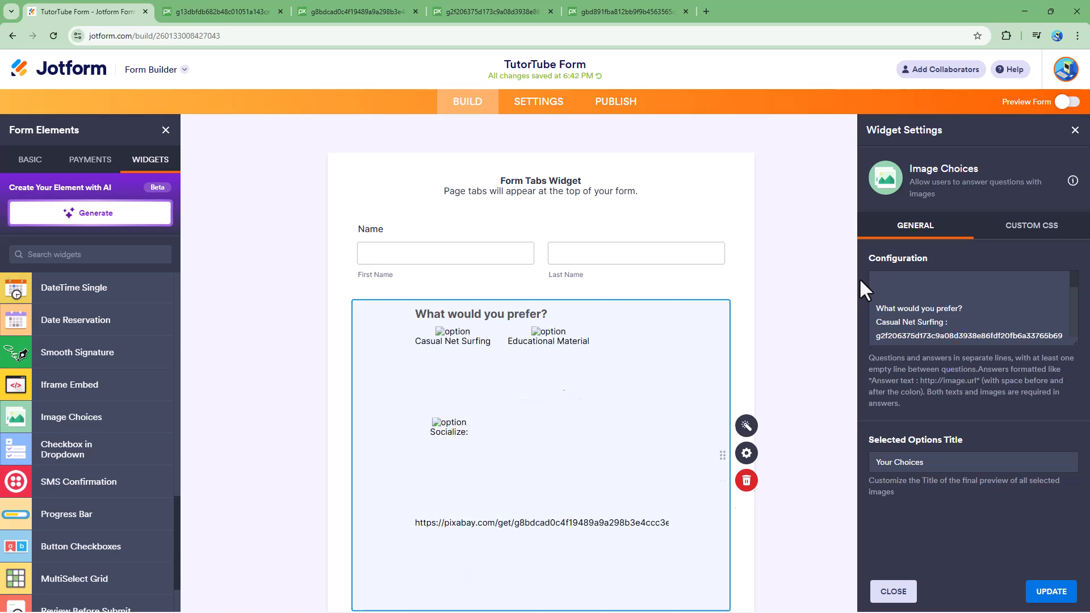
# Step: Remove the blank lines above "What would you prefer?" in the widget configuration and review the remaining answers
pyautogui.click(880, 307)
pyautogui.press('BackSpace')
pyautogui.press('BackSpace')
pyautogui.scroll(-2, 943, 307)
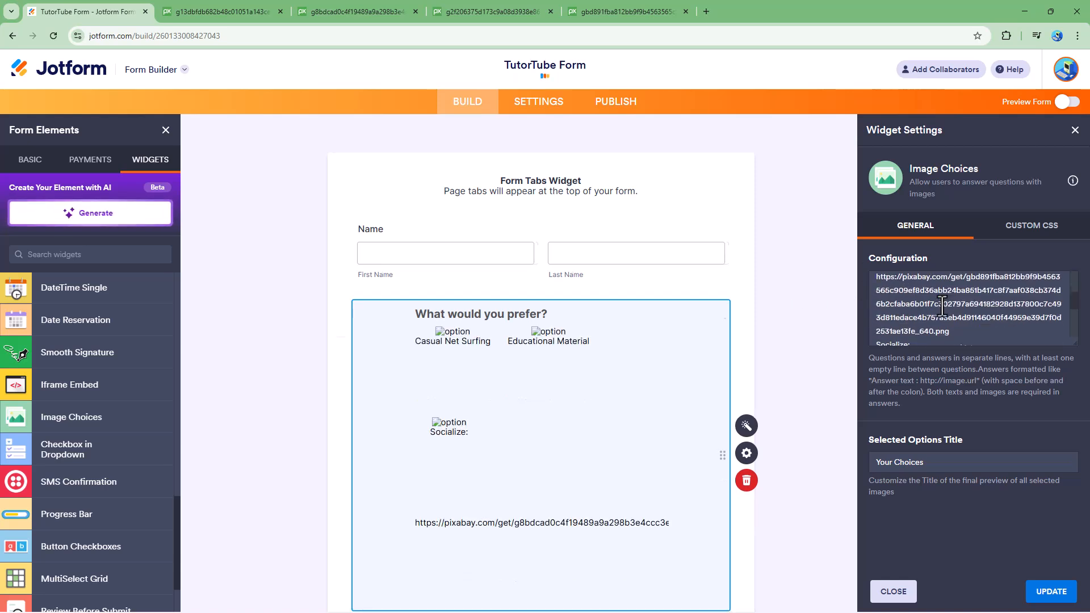
pyautogui.scroll(3, 940, 306)
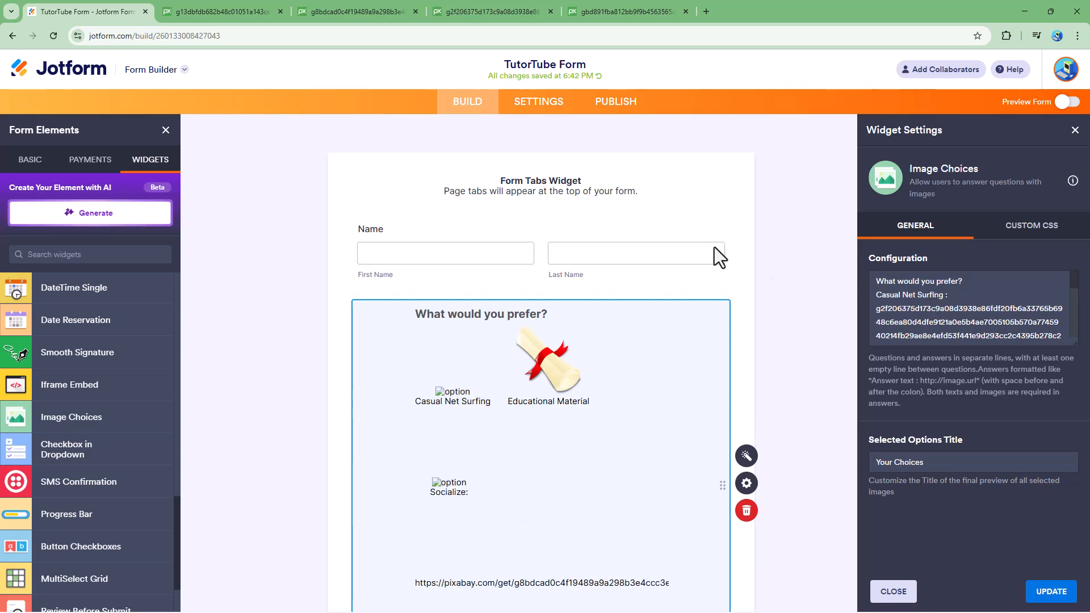
# Step: Replace the Casual Net Surfing answer's partial link with the full Pixabay URL of the orange camera icon image
pyautogui.click(355, 2)
pyautogui.click(267, 2)
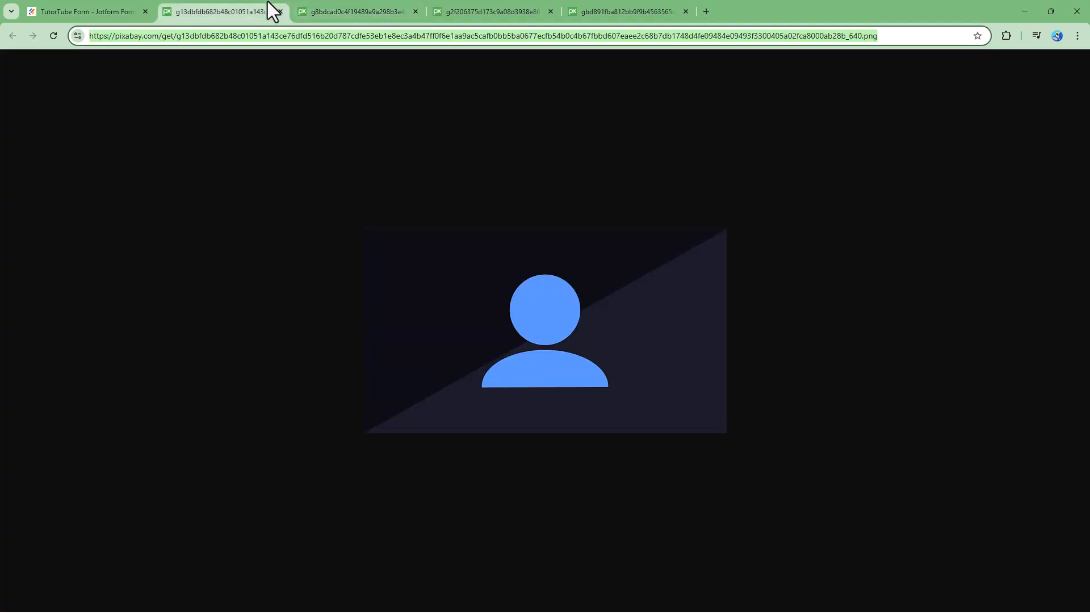
pyautogui.click(363, 2)
pyautogui.click(494, 2)
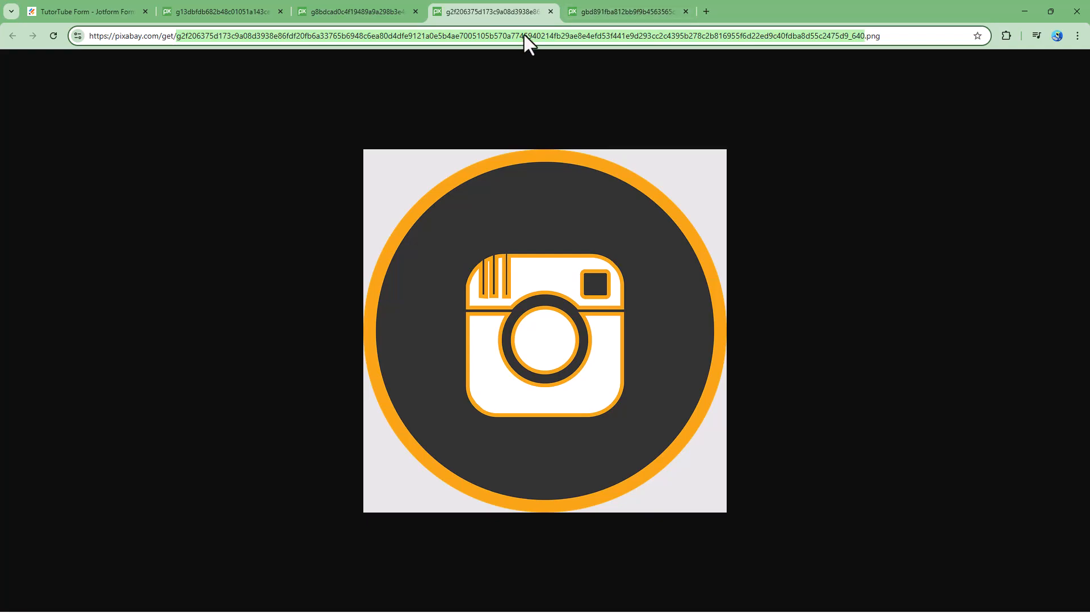
pyautogui.hotkey('ctrl', 'a')
pyautogui.hotkey('ctrl', 'c')
pyautogui.click(108, 12)
pyautogui.click(927, 313)
pyautogui.moveTo(925, 312); pyautogui.dragTo(1041, 295)
pyautogui.hotkey('ctrl', 'v')
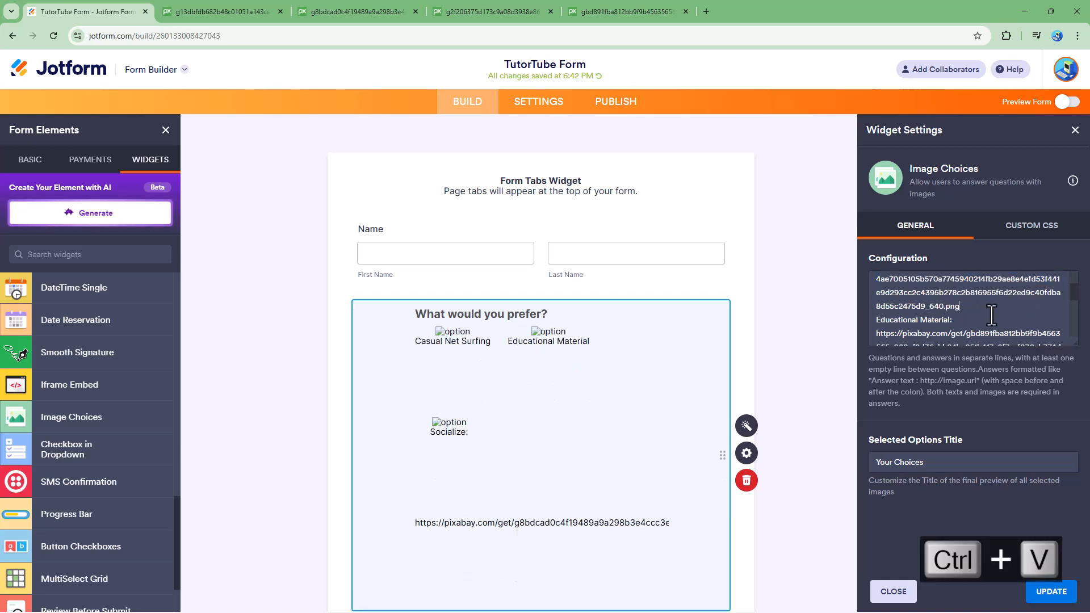
pyautogui.scroll(2, 942, 314)
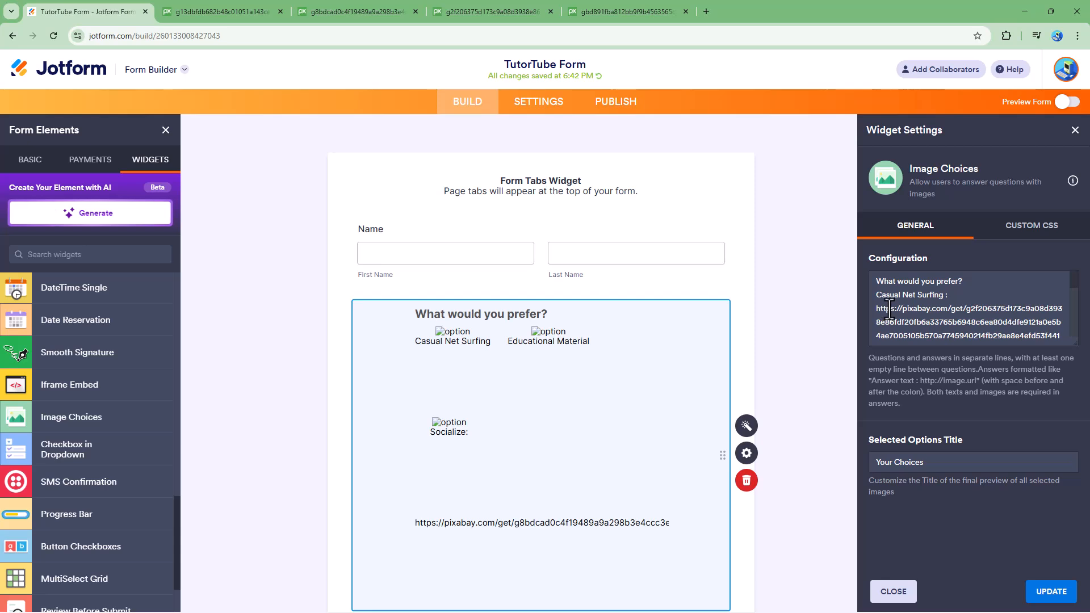
pyautogui.scroll(-1, 923, 311)
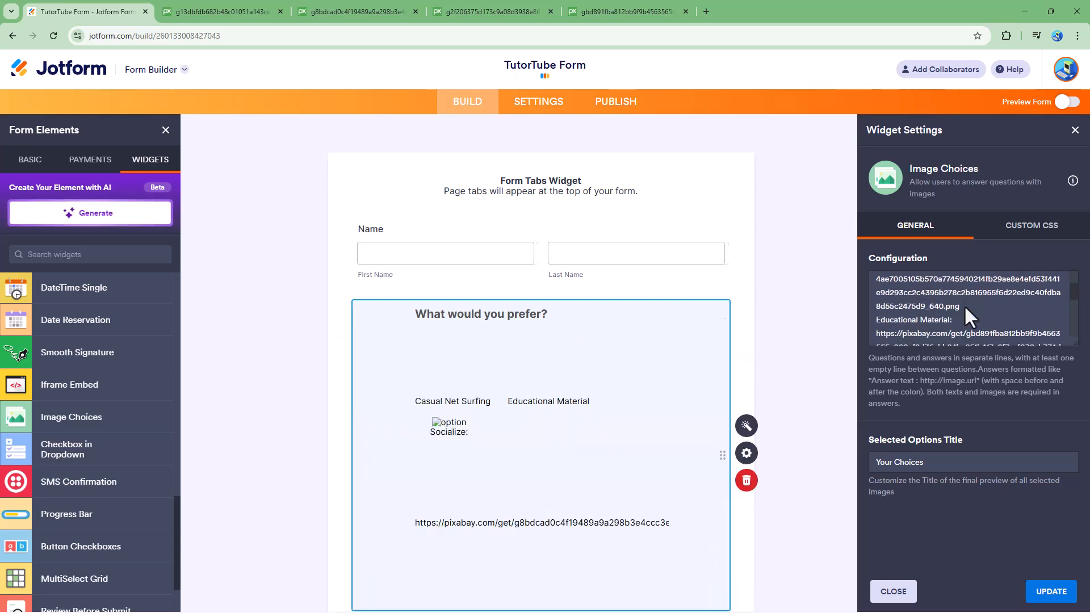
# Step: Replace the Socialize answer's link with the three-person group image's full Pixabay URL, placed on the same line as its label
pyautogui.scroll(-5, 978, 307)
pyautogui.scroll(1, 978, 307)
pyautogui.scroll(-2, 885, 311)
pyautogui.scroll(2, 886, 311)
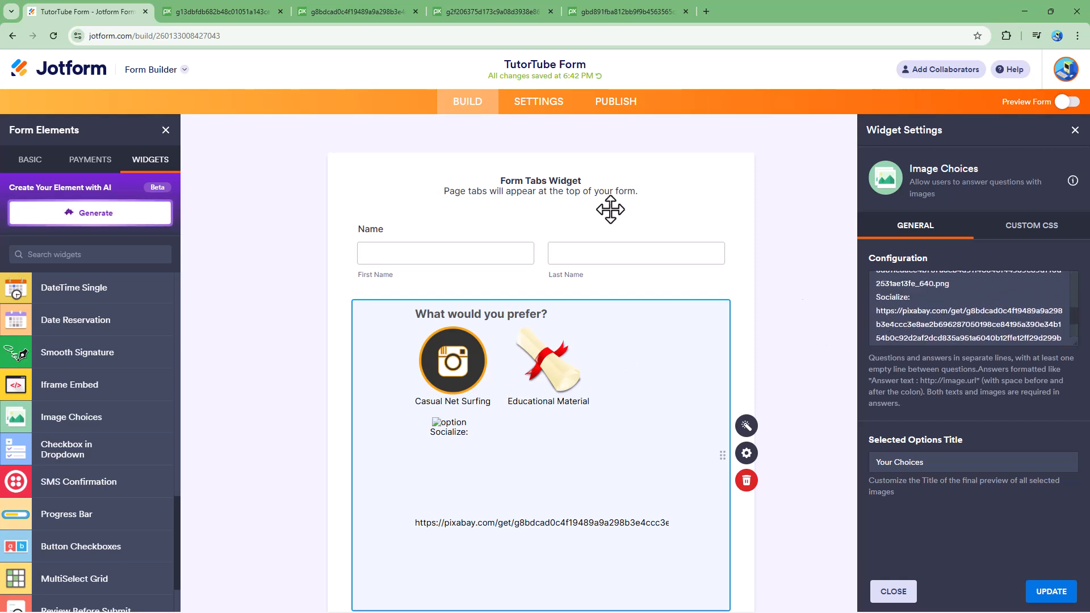
pyautogui.click(347, 9)
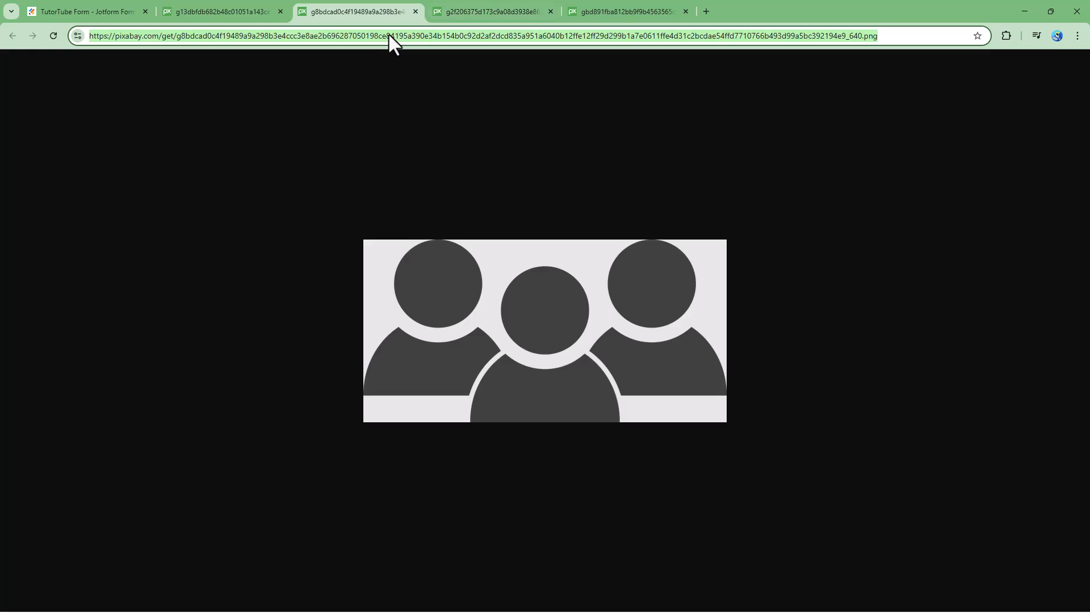
pyautogui.hotkey('ctrl', 'a')
pyautogui.hotkey('ctrl', 'c')
pyautogui.click(96, 8)
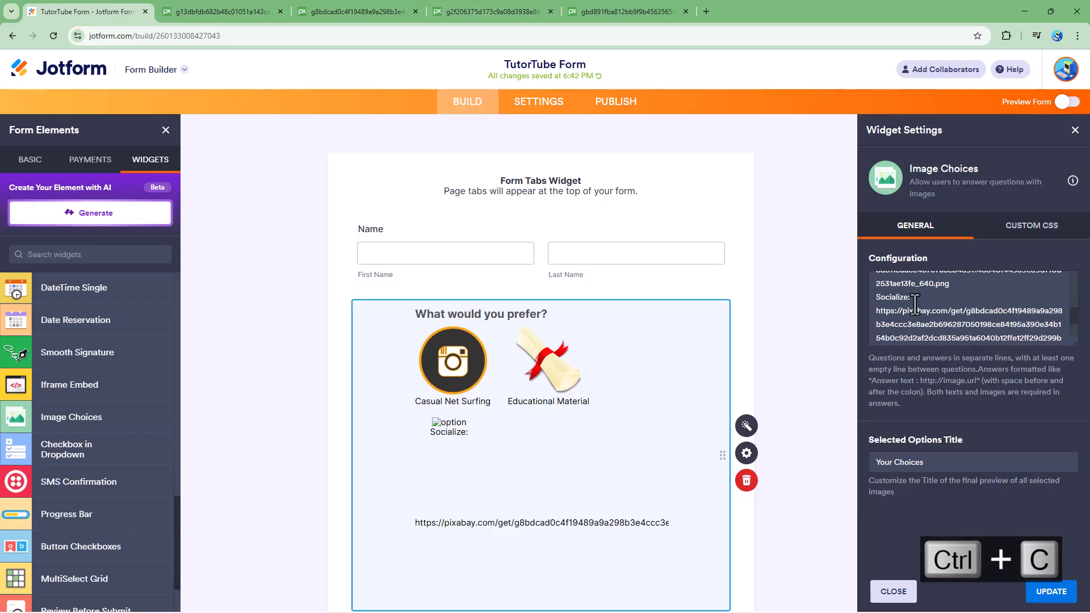
pyautogui.scroll(-2, 916, 304)
pyautogui.scroll(1, 939, 311)
pyautogui.moveTo(941, 309); pyautogui.dragTo(873, 318)
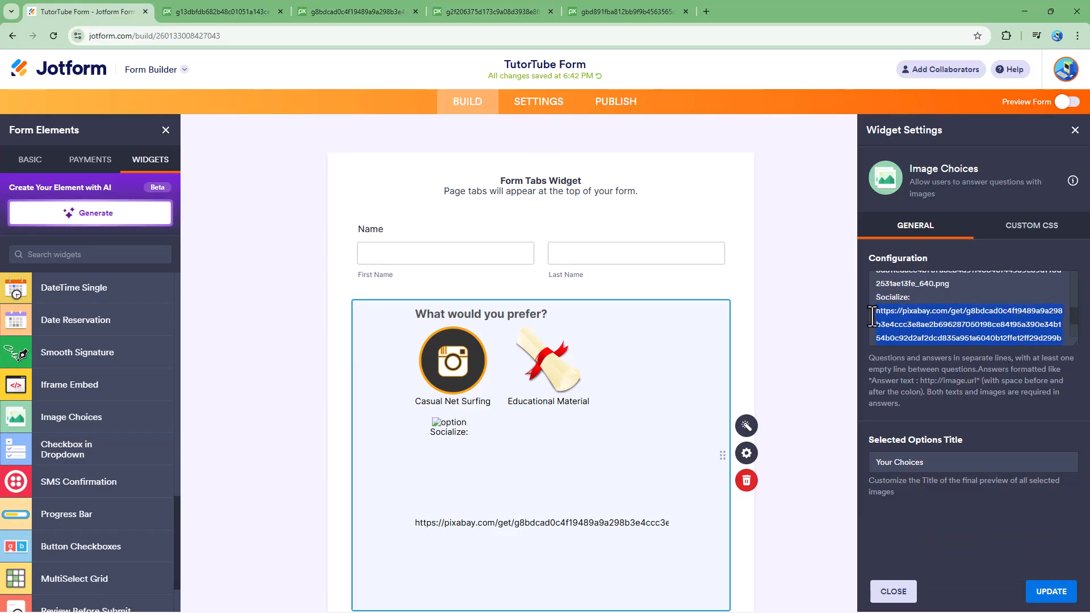
pyautogui.hotkey('ctrl', 'v')
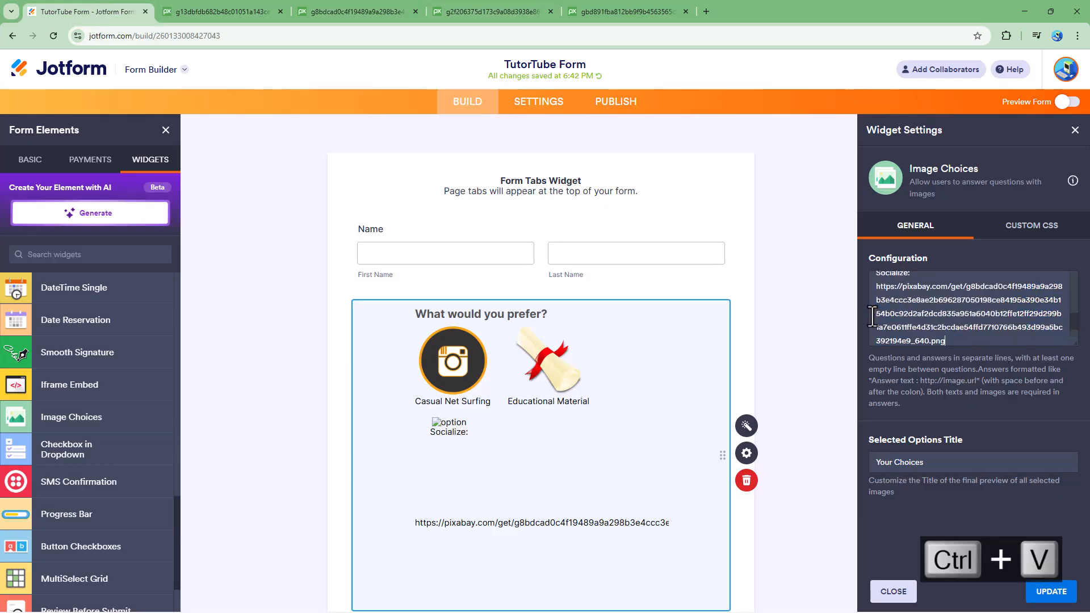
pyautogui.click(927, 274)
pyautogui.press('Left')
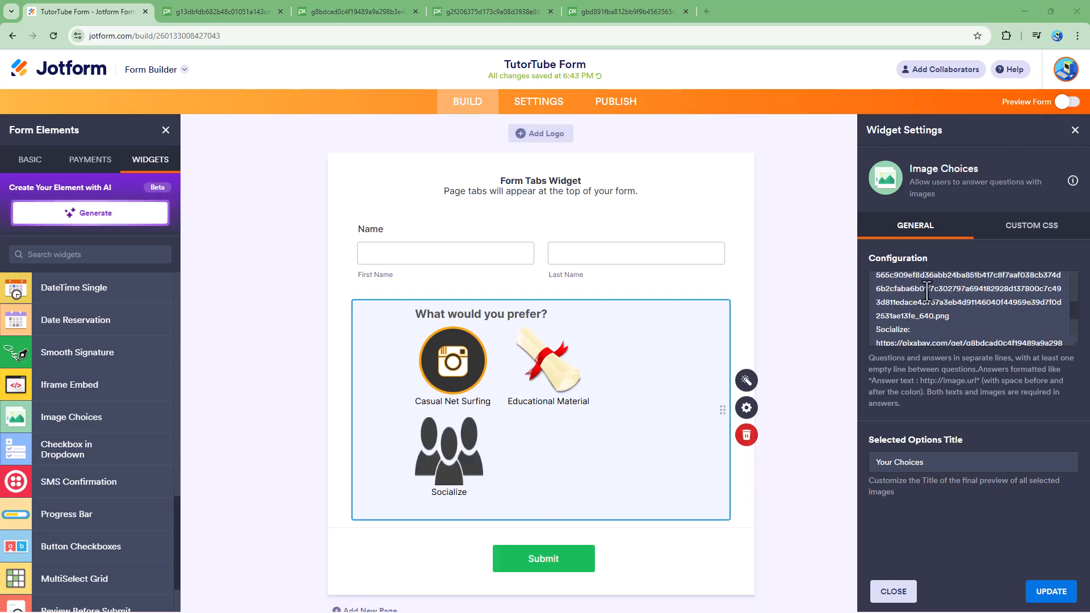
# Step: Copy the whole "What would you prefer?" question with its answers and paste it at the end of the widget configuration
pyautogui.scroll(-5, 931, 312)
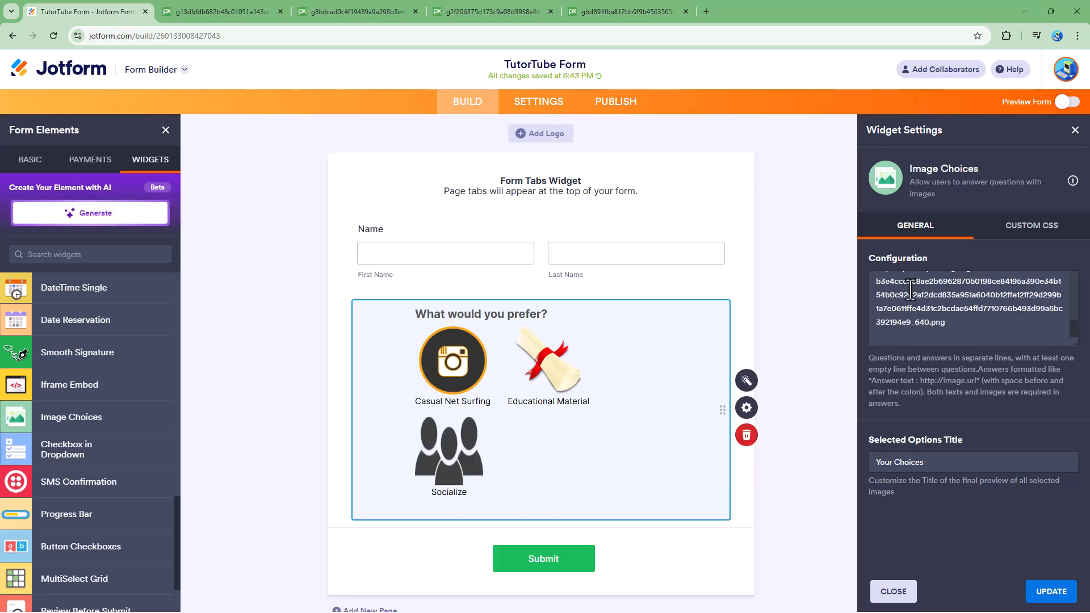
pyautogui.scroll(2, 905, 298)
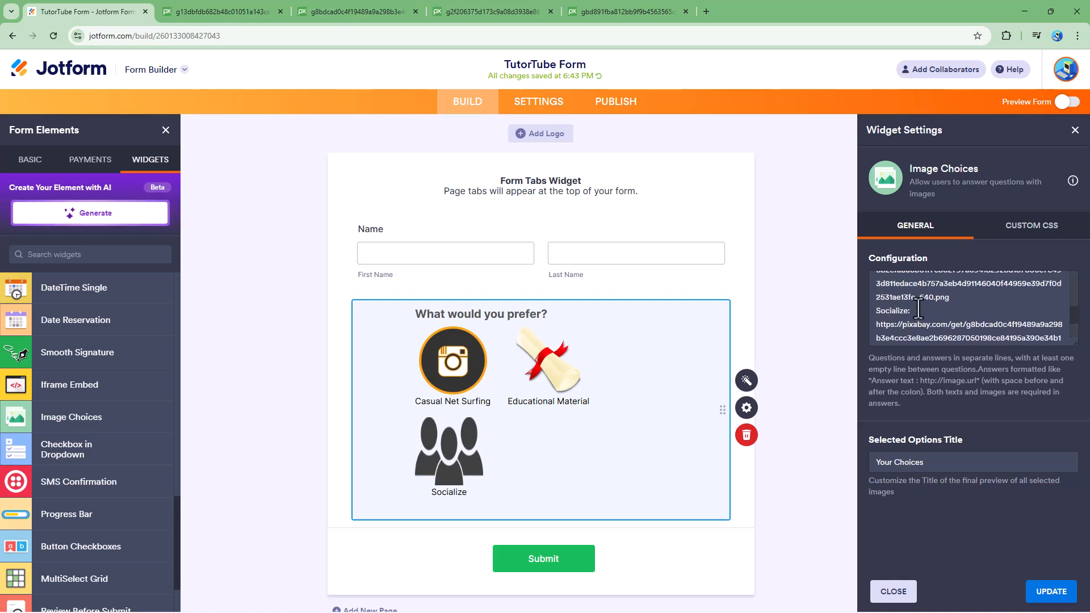
pyautogui.scroll(6, 907, 318)
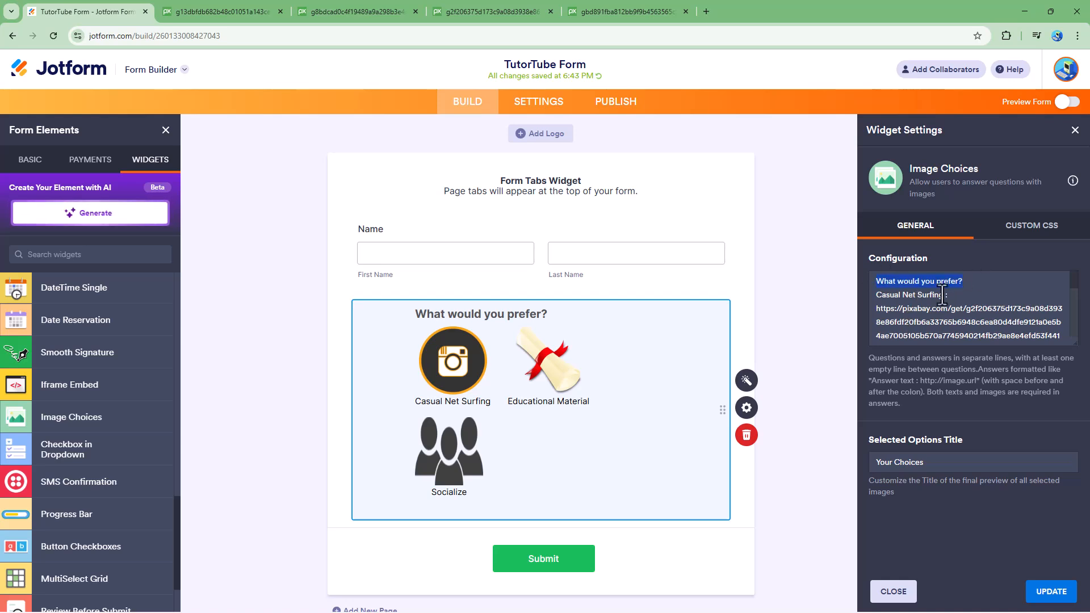
pyautogui.scroll(-2, 929, 307)
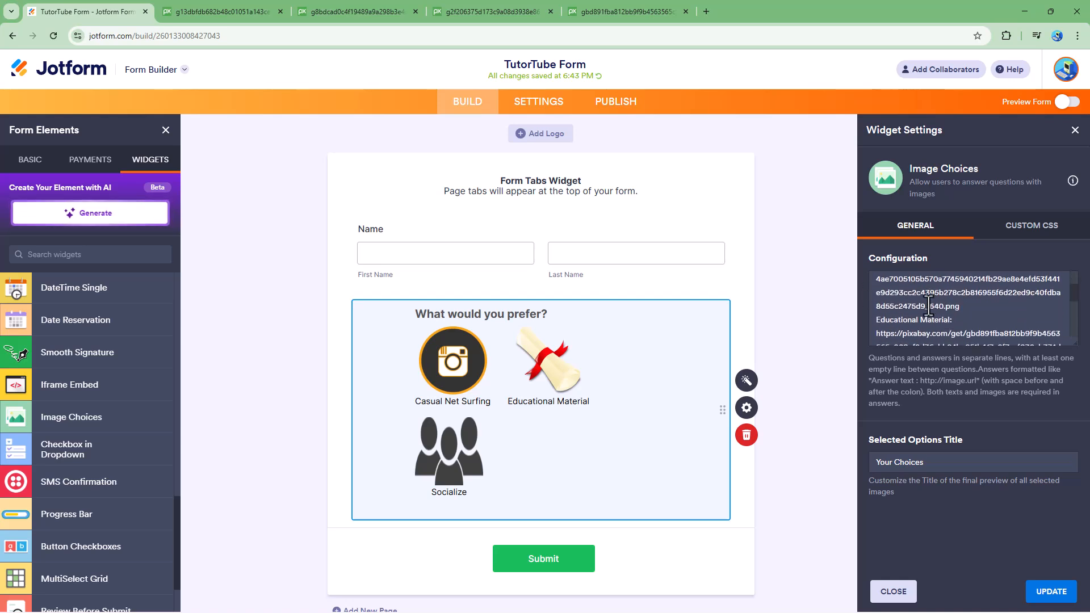
pyautogui.scroll(2, 929, 307)
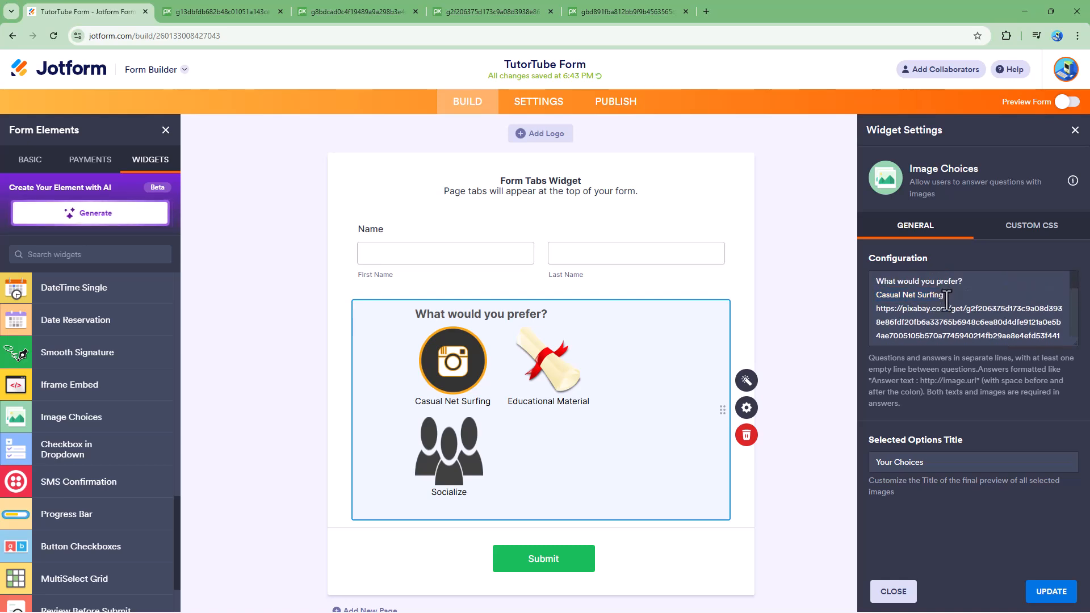
pyautogui.scroll(-4, 942, 314)
pyautogui.moveTo(962, 324); pyautogui.dragTo(834, 234)
pyautogui.hotkey('ctrl', 'c')
pyautogui.scroll(-4, 973, 323)
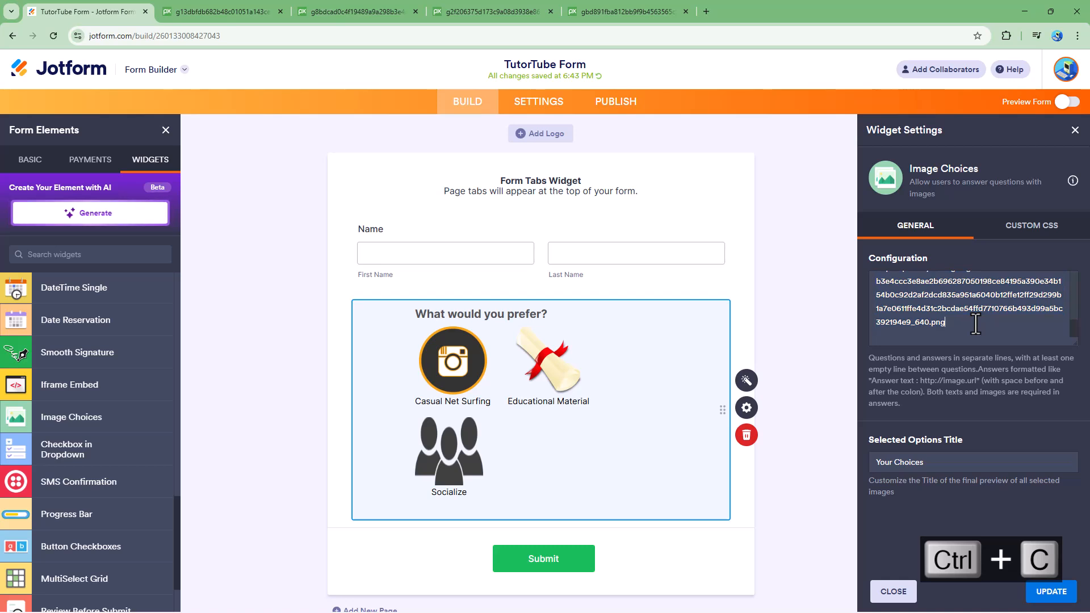
pyautogui.click(976, 324)
pyautogui.hotkey('ctrl', 'v')
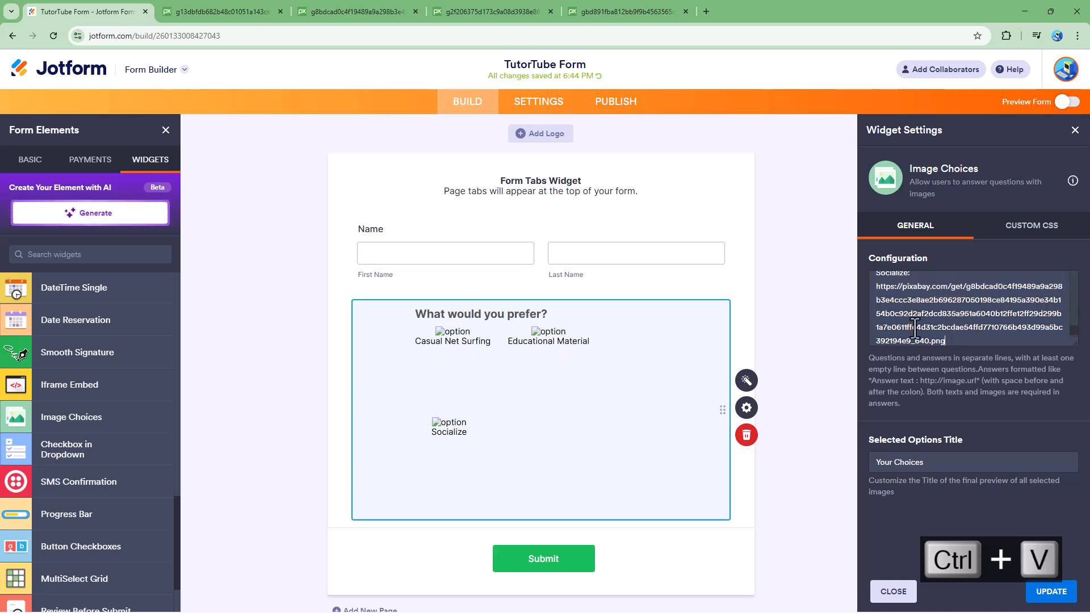
pyautogui.scroll(10, 925, 302)
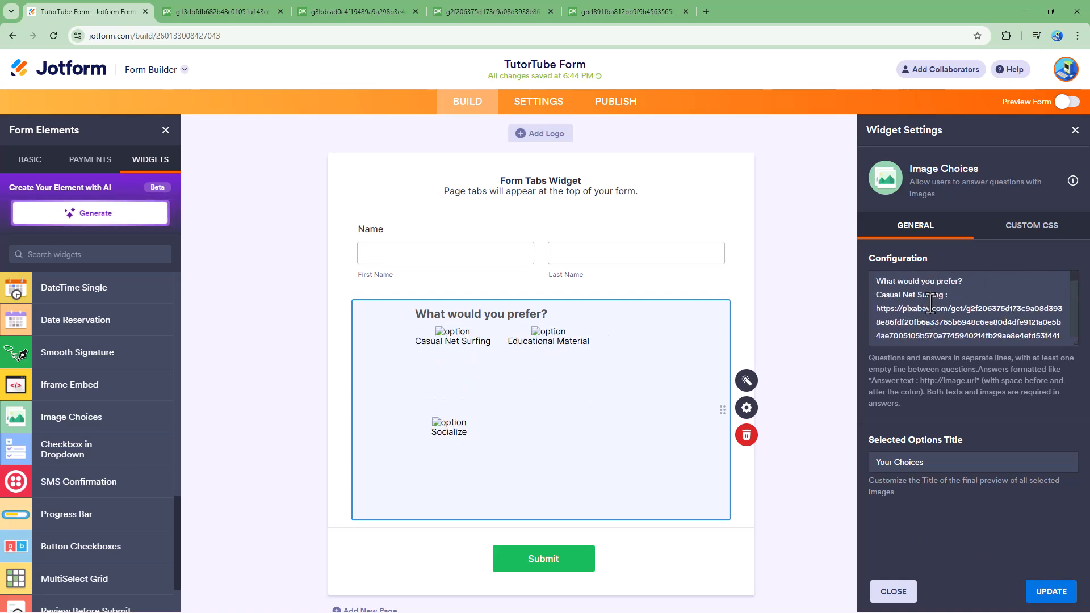
# Step: Close the widget settings, preview the form, and answer the two questions with Casual Net Surfing and Educational Material
pyautogui.click(1075, 130)
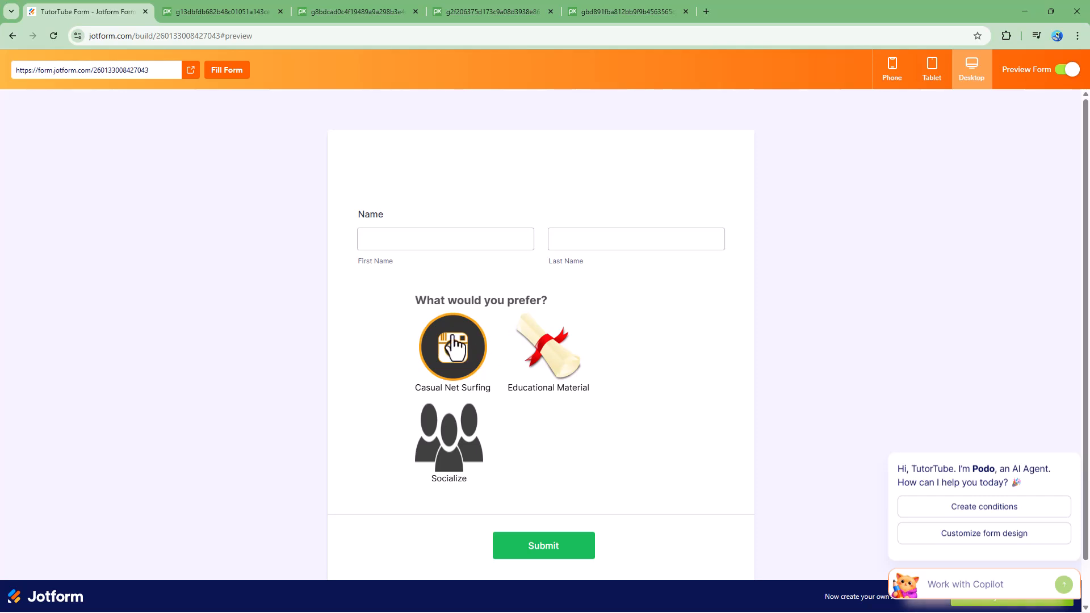
pyautogui.click(554, 383)
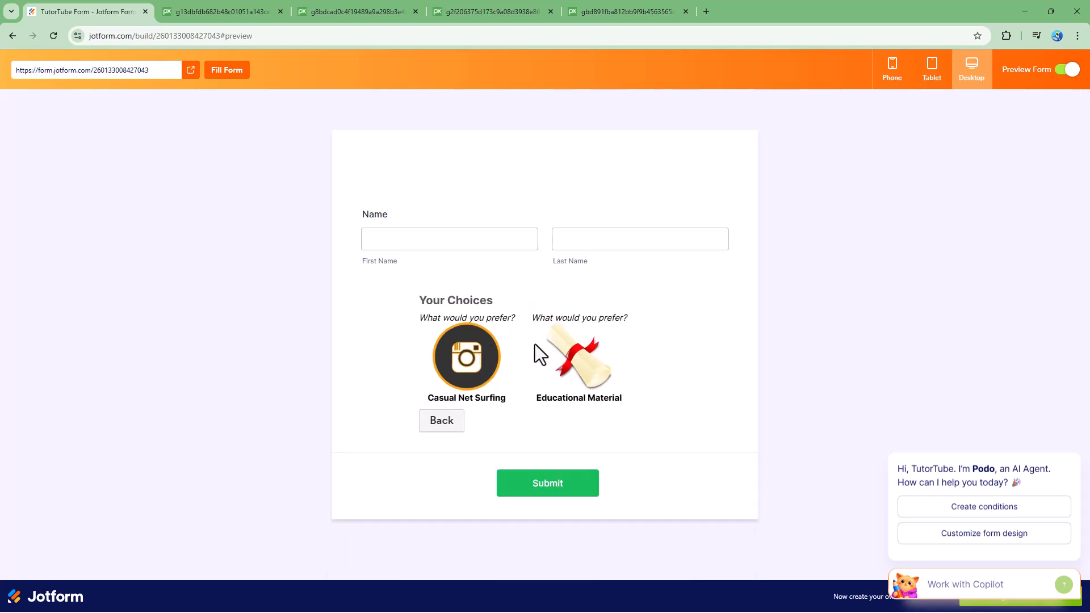